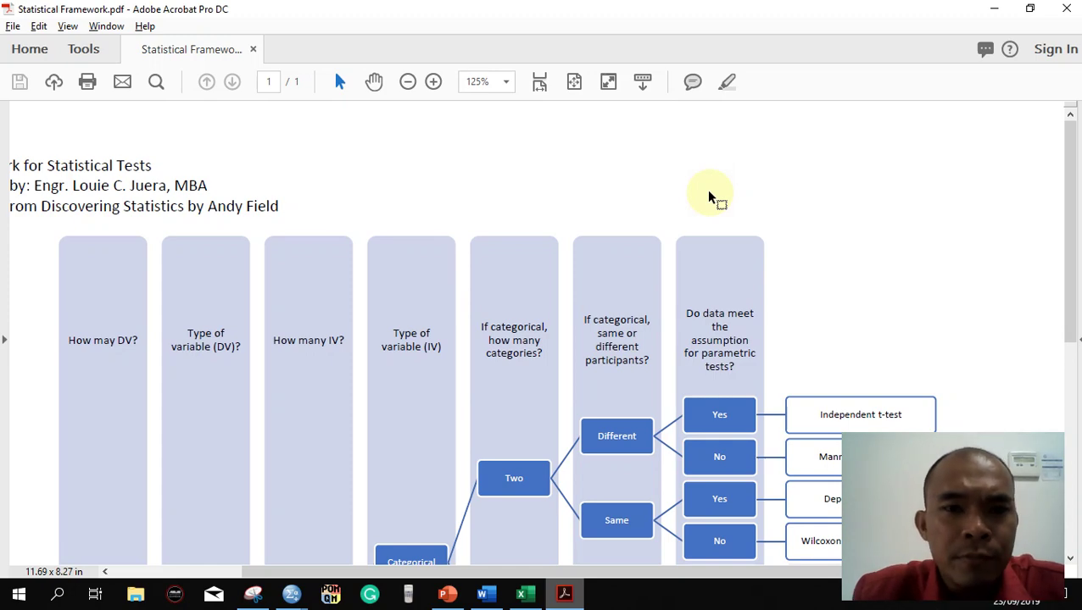
Switch from the statistical tests flowchart PDF to the Correlation report in Word
{"action": "key", "text": "alt+Tab"}
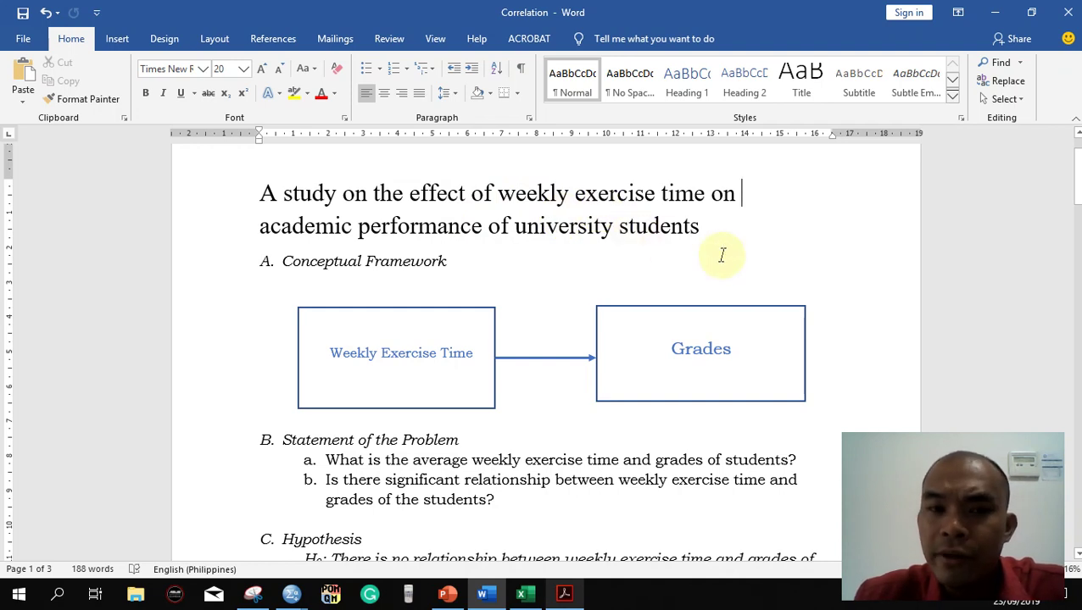
Read the report's problem statements, null hypothesis and normality results (D(100) = 0.176, 0.197), then go to the PDF
{"action": "scroll", "coordinate": [722, 255], "scroll_direction": "down", "scroll_amount": 1}
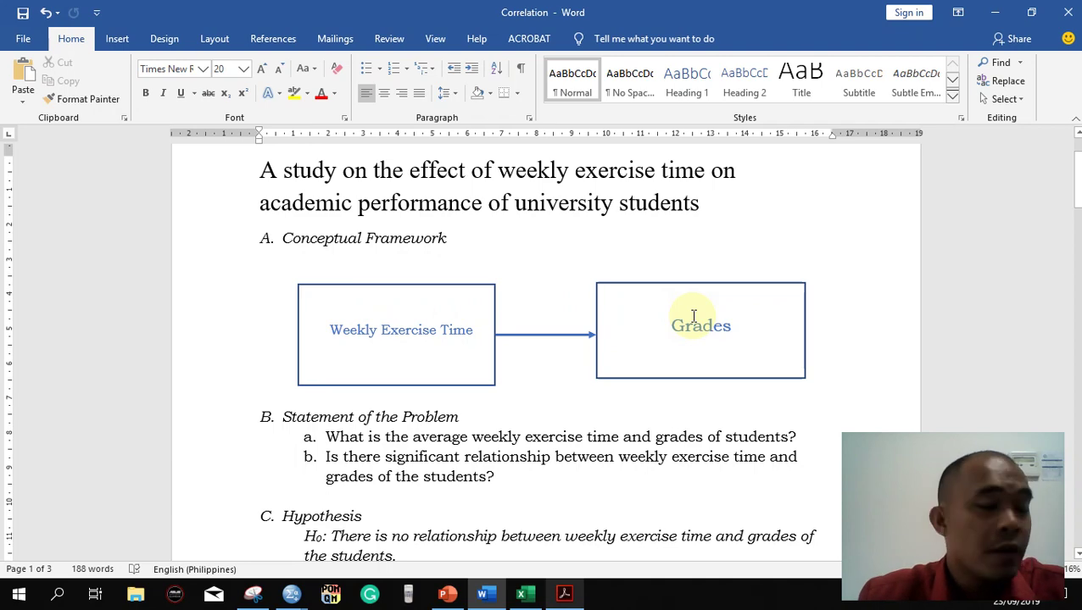
{"action": "scroll", "coordinate": [691, 316], "scroll_direction": "down", "scroll_amount": 1}
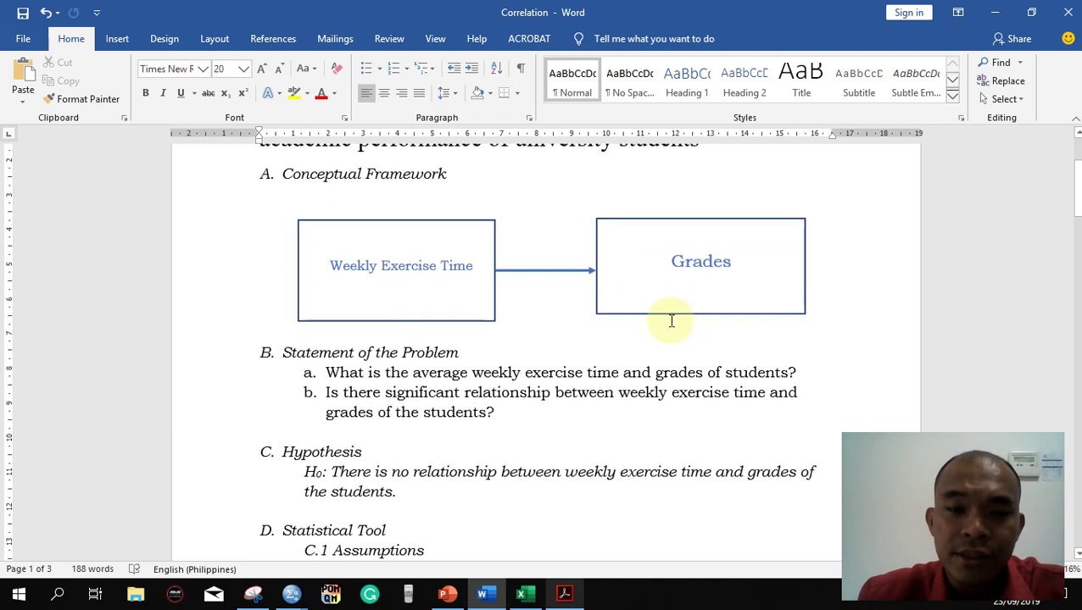
{"action": "scroll", "coordinate": [425, 373], "scroll_direction": "down", "scroll_amount": 1}
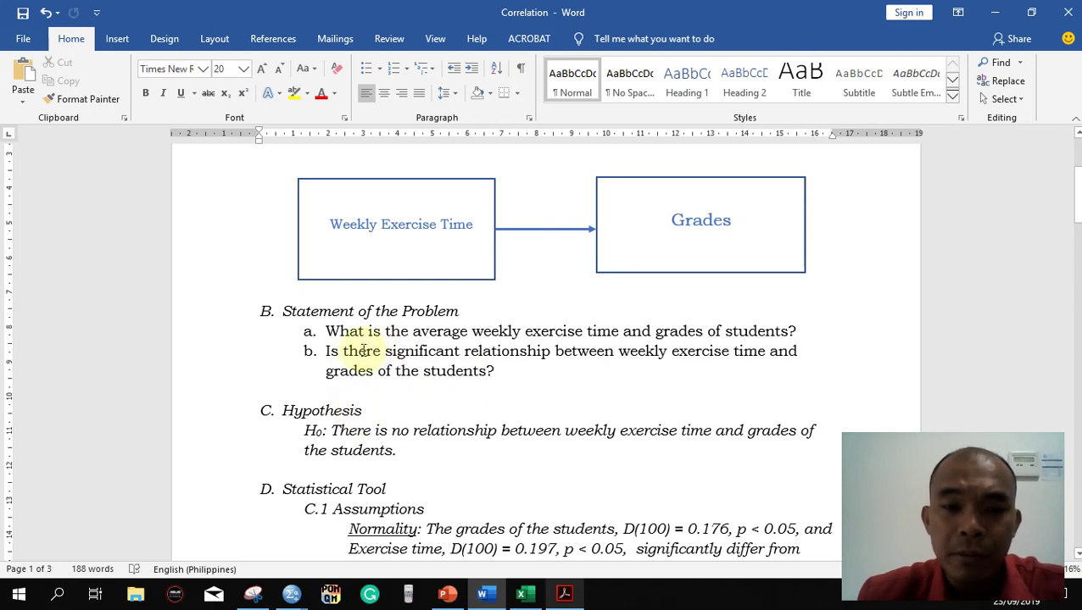
{"action": "scroll", "coordinate": [380, 426], "scroll_direction": "down", "scroll_amount": 1}
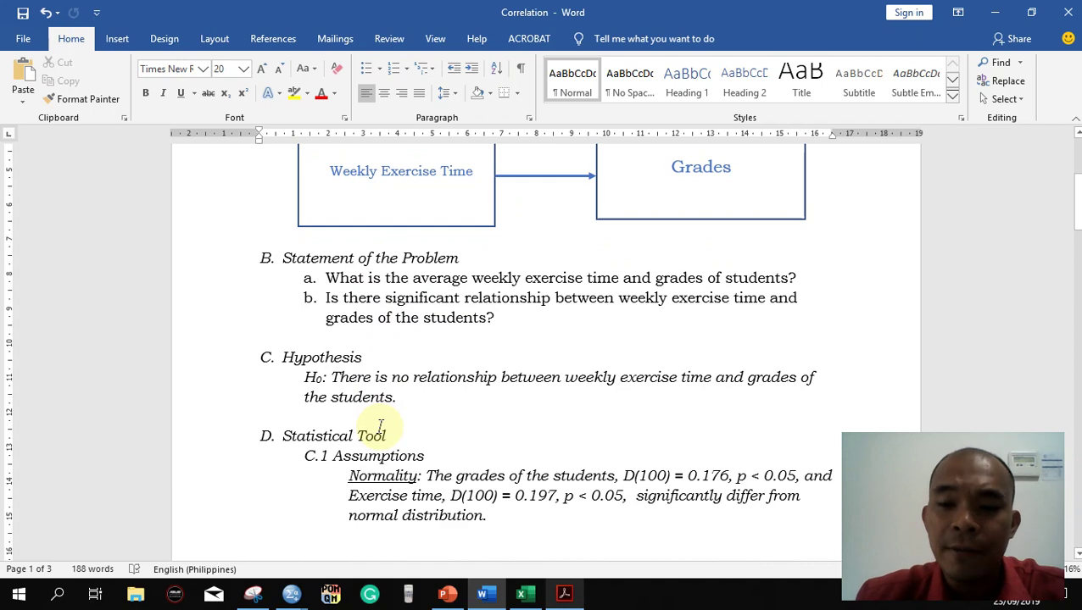
{"action": "scroll", "coordinate": [380, 426], "scroll_direction": "down", "scroll_amount": 1}
{"action": "scroll", "coordinate": [379, 426], "scroll_direction": "up", "scroll_amount": 3}
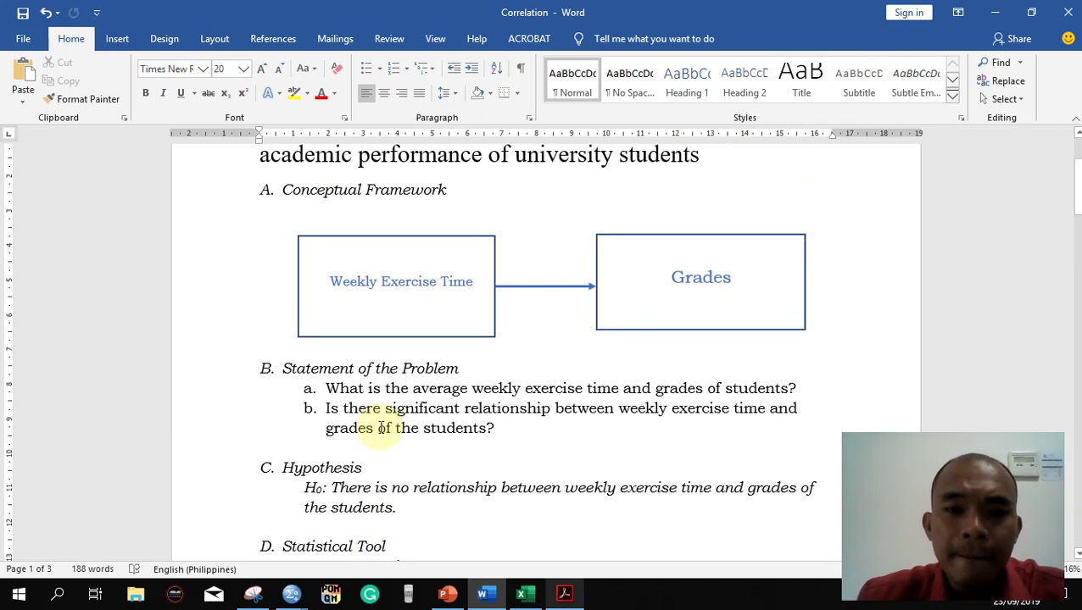
{"action": "scroll", "coordinate": [380, 427], "scroll_direction": "up", "scroll_amount": 1}
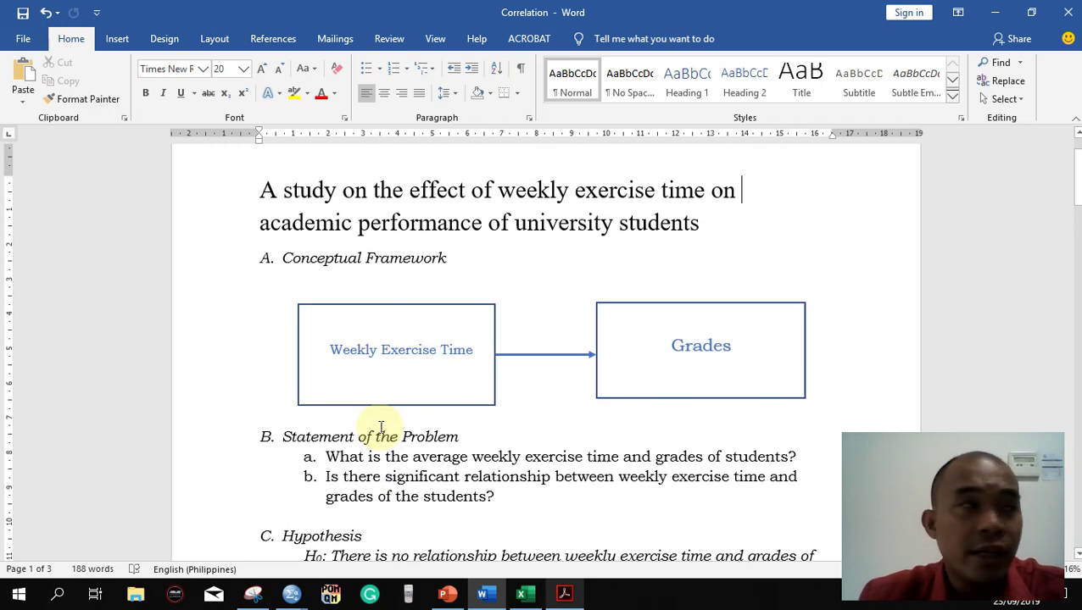
{"action": "key", "text": "alt+Tab"}
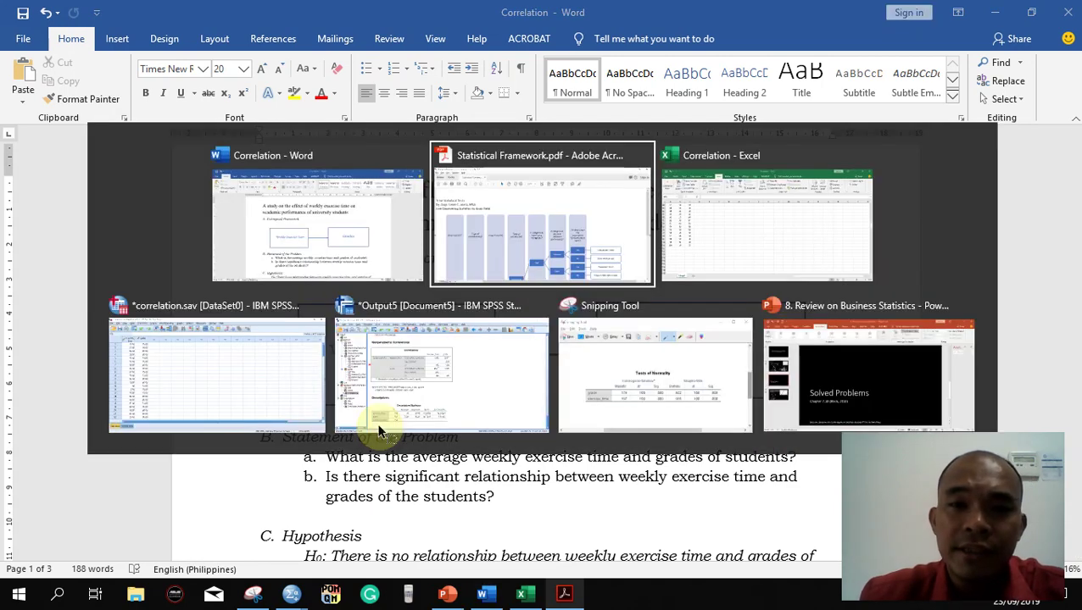
Scroll through the statistical tests flowchart, comparing it against the Word report
{"action": "scroll", "coordinate": [336, 333], "scroll_direction": "down", "scroll_amount": 6}
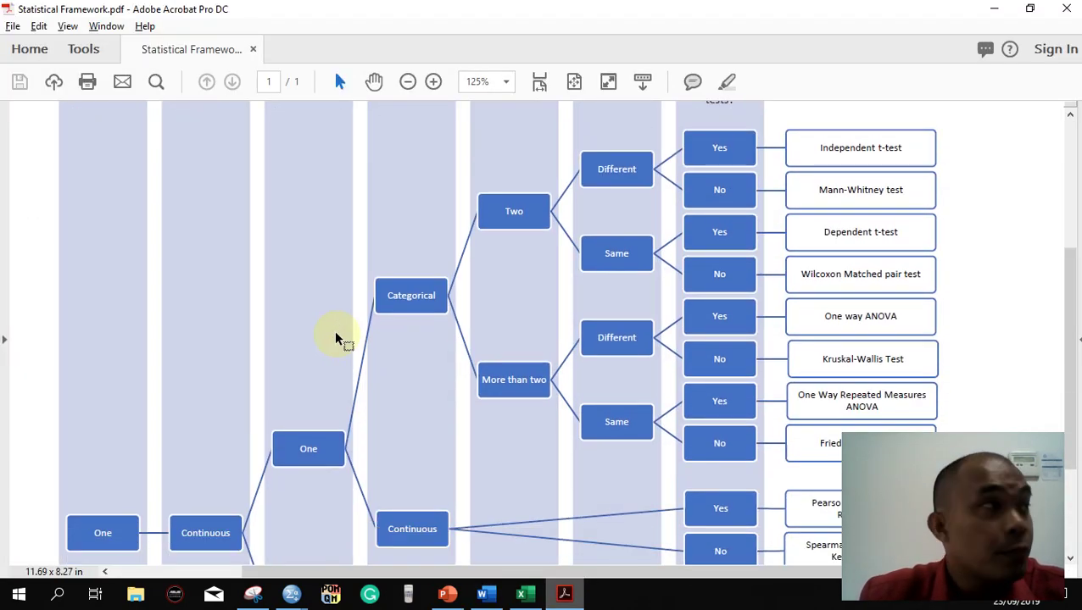
{"action": "scroll", "coordinate": [336, 337], "scroll_direction": "down", "scroll_amount": 1}
{"action": "scroll", "coordinate": [338, 338], "scroll_direction": "up", "scroll_amount": 2}
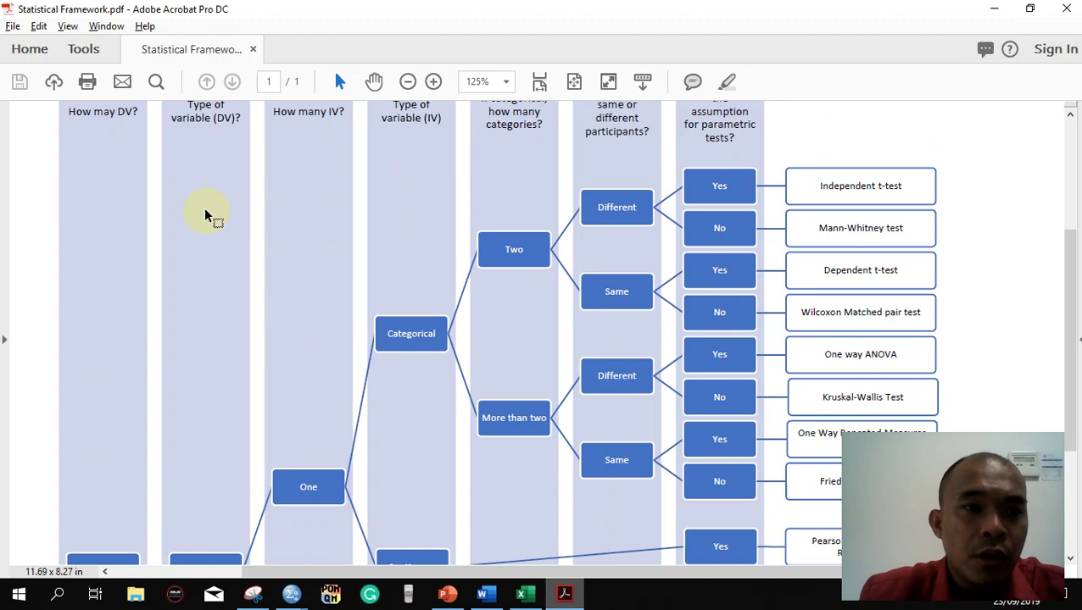
{"action": "key", "text": "alt+Tab"}
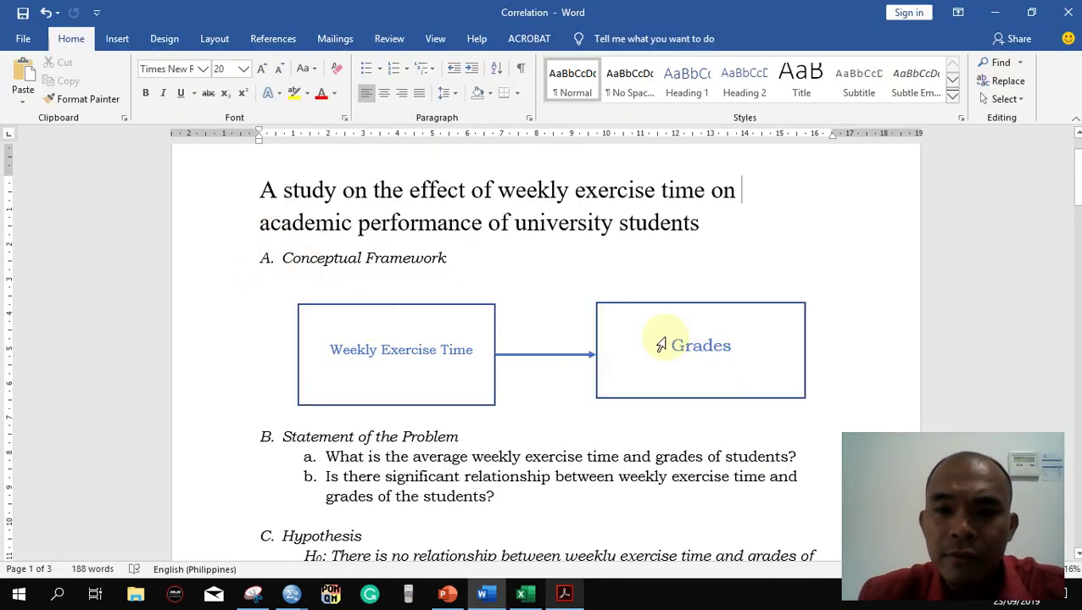
{"action": "key", "text": "alt+Tab"}
{"action": "scroll", "coordinate": [441, 333], "scroll_direction": "down", "scroll_amount": 2}
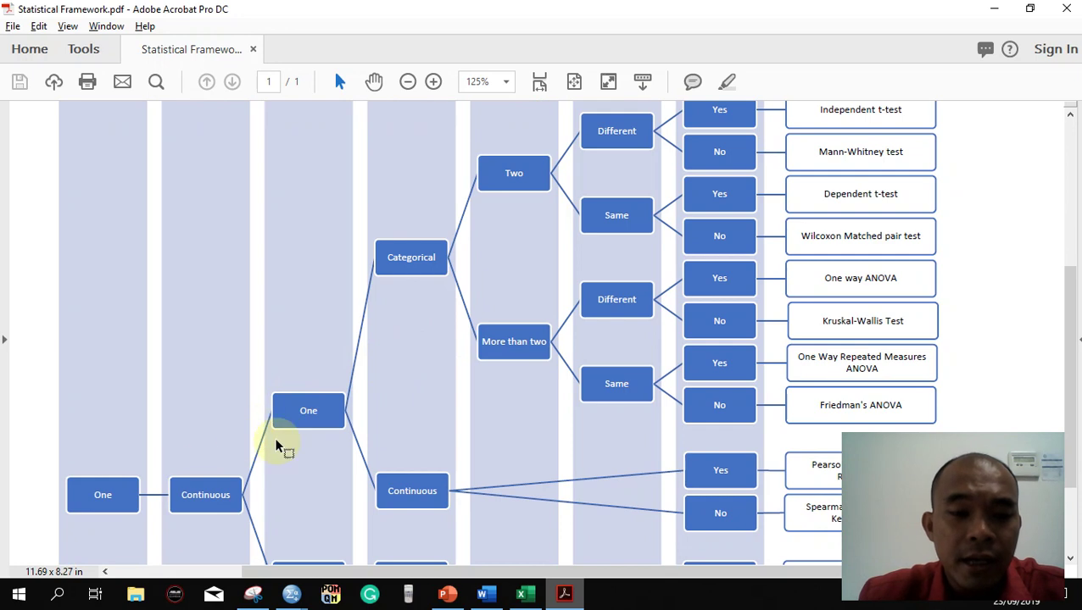
{"action": "scroll", "coordinate": [219, 487], "scroll_direction": "up", "scroll_amount": 5}
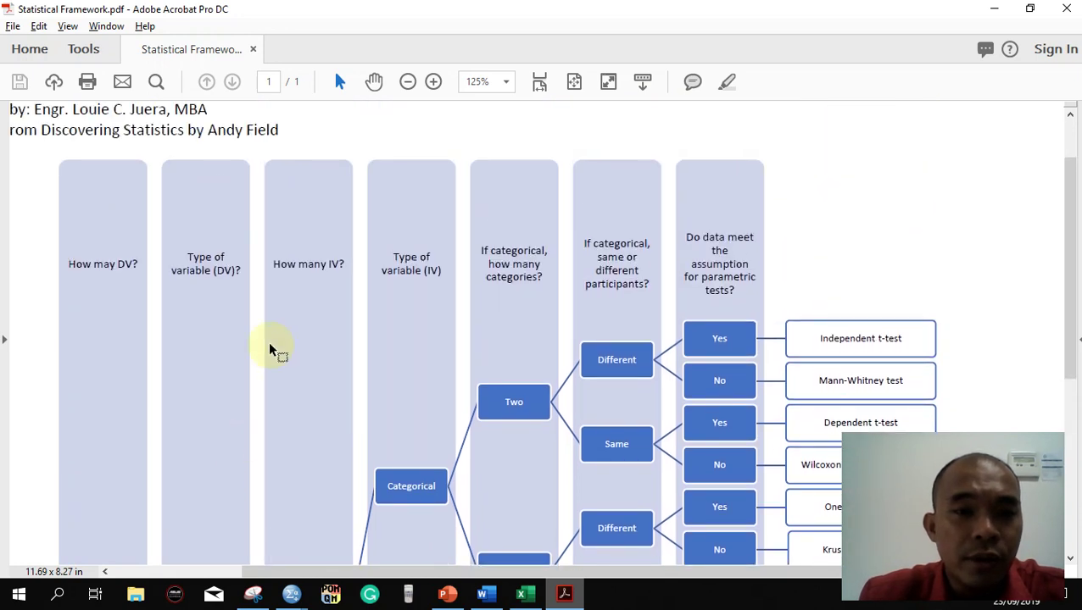
{"action": "scroll", "coordinate": [282, 337], "scroll_direction": "down", "scroll_amount": 4}
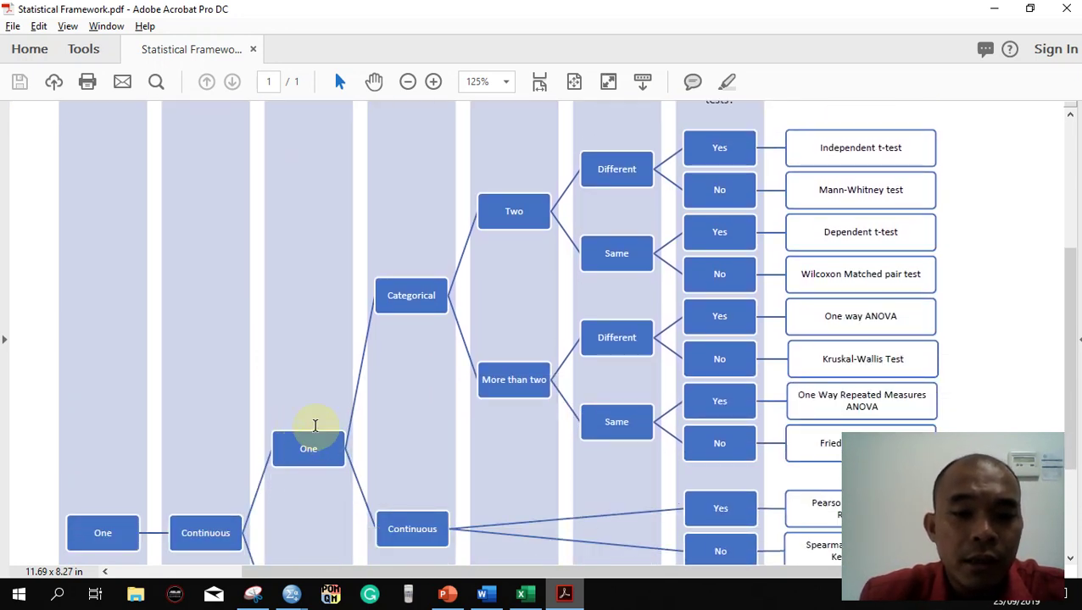
{"action": "scroll", "coordinate": [316, 451], "scroll_direction": "down", "scroll_amount": 1}
{"action": "scroll", "coordinate": [314, 452], "scroll_direction": "up", "scroll_amount": 4}
{"action": "scroll", "coordinate": [315, 437], "scroll_direction": "down", "scroll_amount": 1}
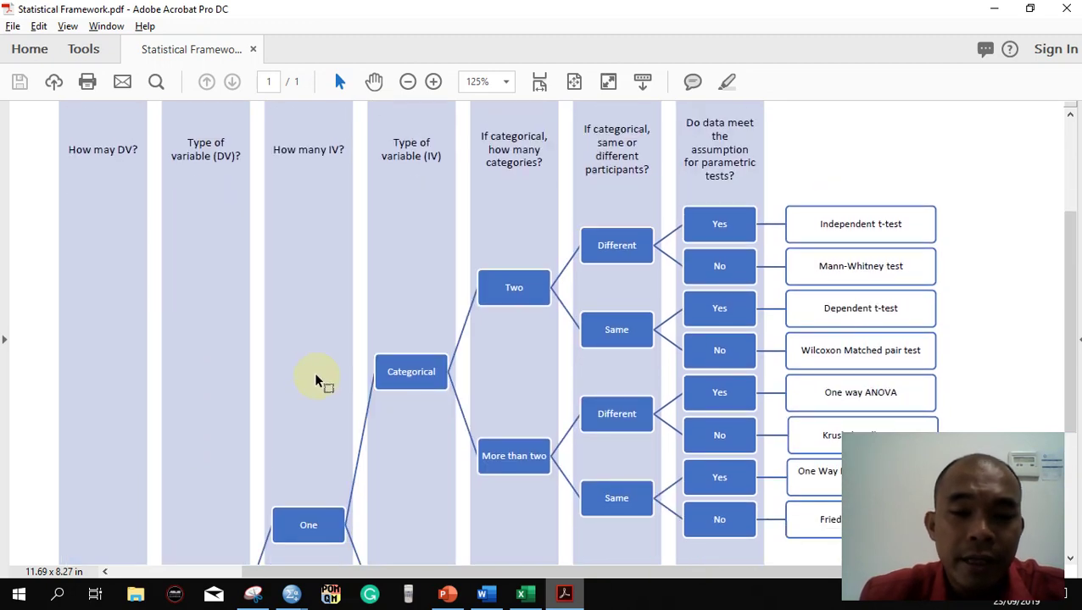
Follow the continuous 'No' branch and select the Spearman Correlation or Kendall's Tau box text
{"action": "key", "text": "alt+Tab"}
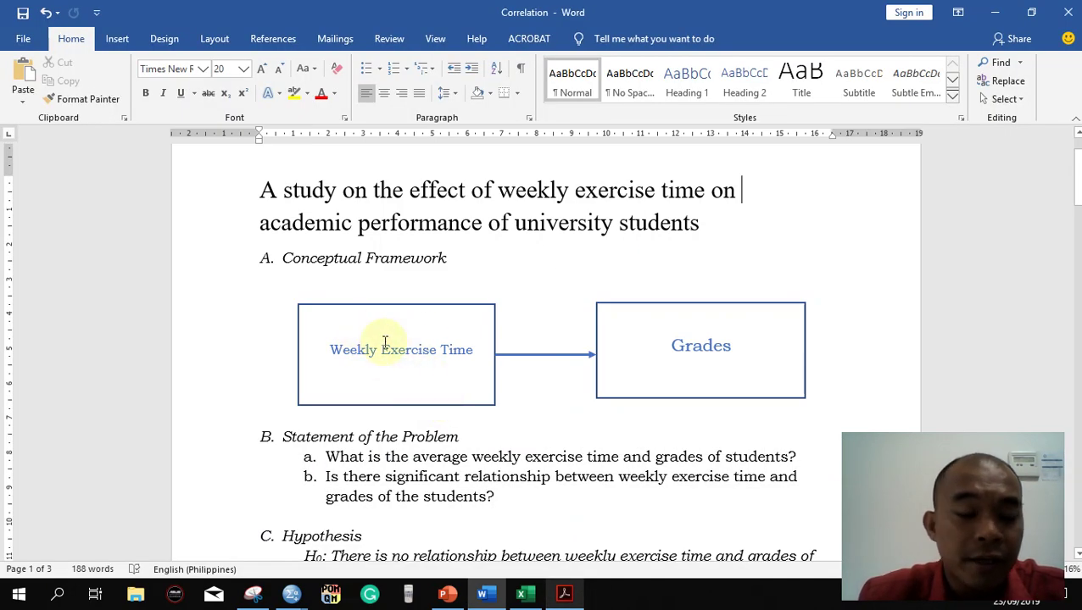
{"action": "key", "text": "alt+Tab"}
{"action": "scroll", "coordinate": [348, 415], "scroll_direction": "down", "scroll_amount": 3}
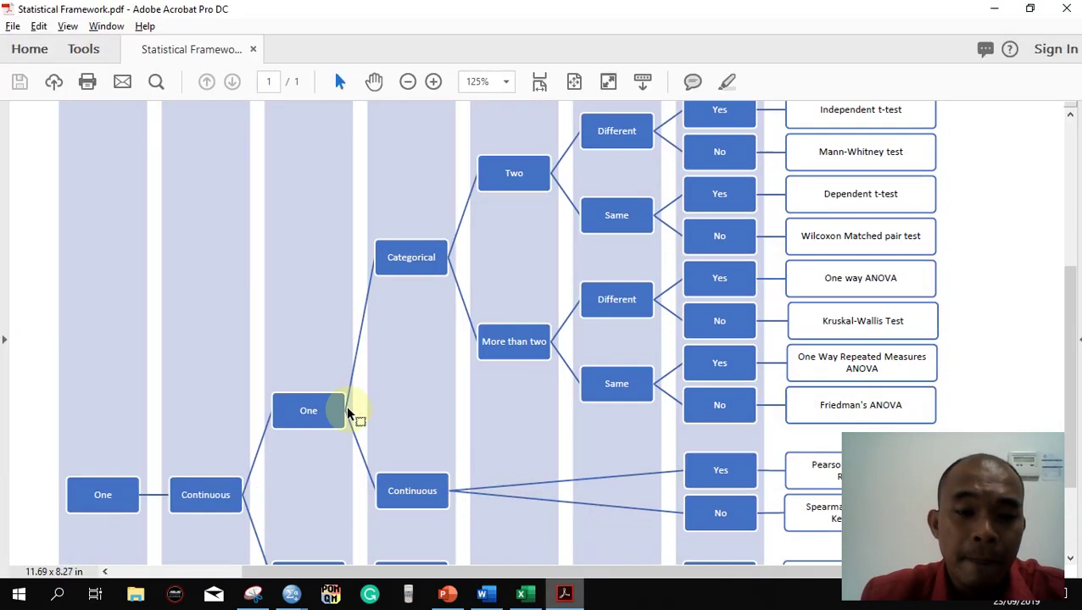
{"action": "scroll", "coordinate": [326, 413], "scroll_direction": "up", "scroll_amount": 3}
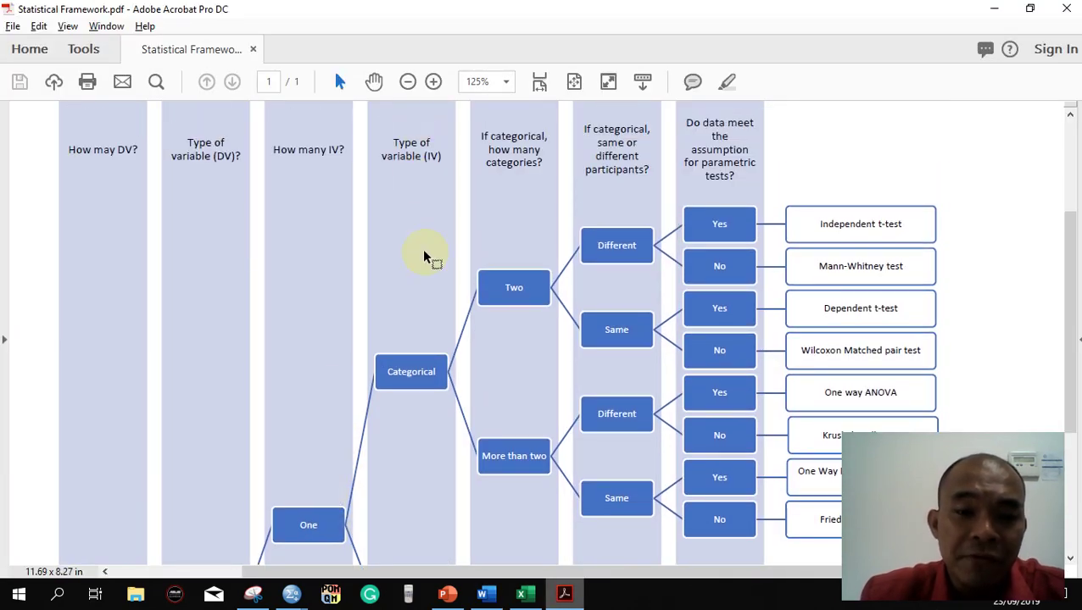
{"action": "scroll", "coordinate": [424, 254], "scroll_direction": "down", "scroll_amount": 3}
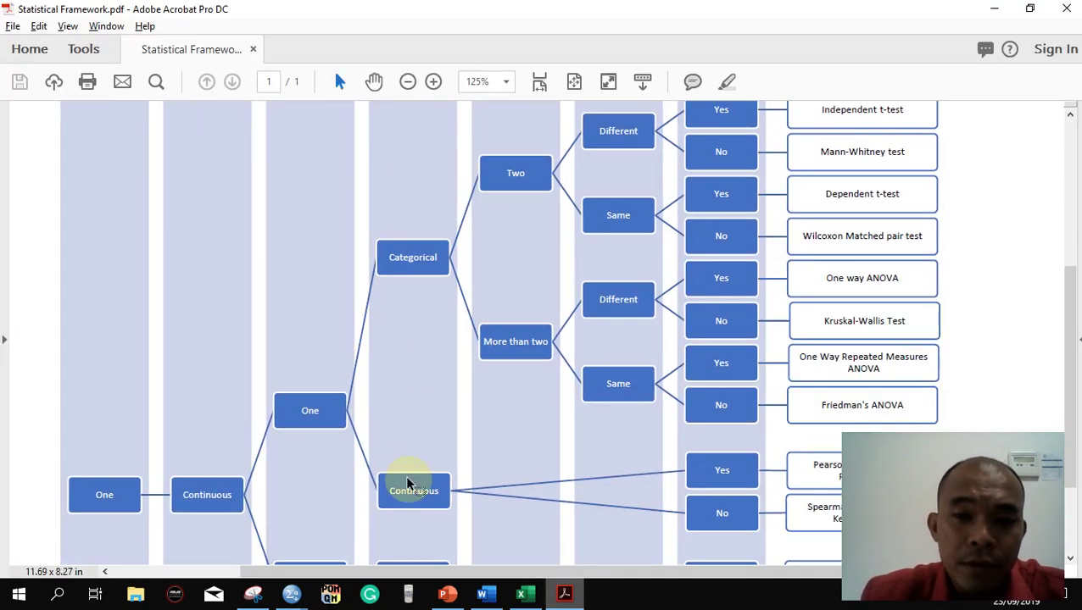
{"action": "scroll", "coordinate": [410, 488], "scroll_direction": "down", "scroll_amount": 1}
{"action": "key", "text": "alt+Tab"}
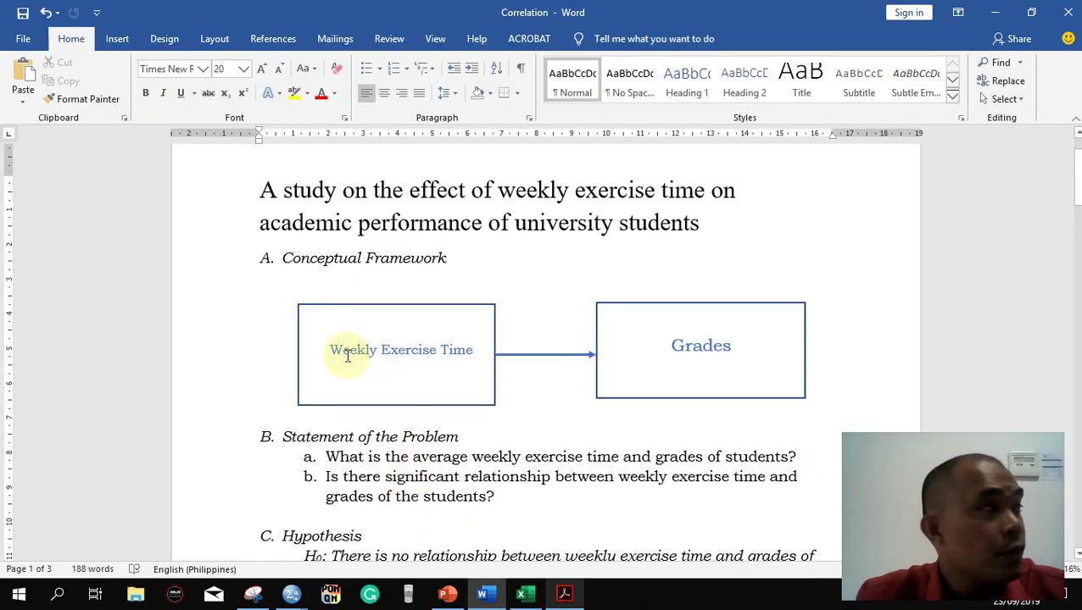
{"action": "key", "text": "alt+Tab"}
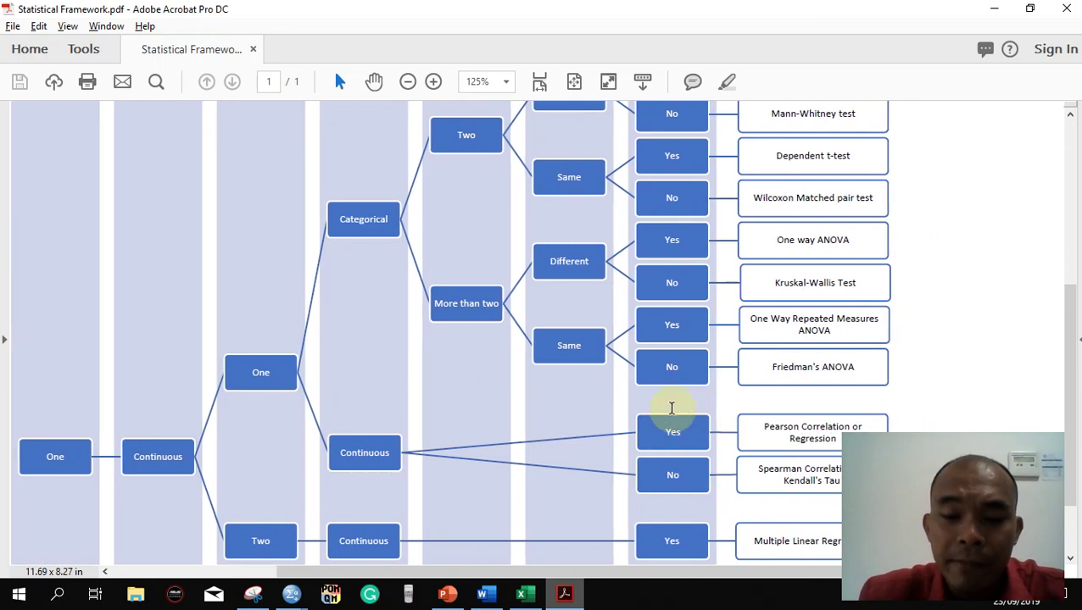
{"action": "scroll", "coordinate": [686, 429], "scroll_direction": "down", "scroll_amount": 3}
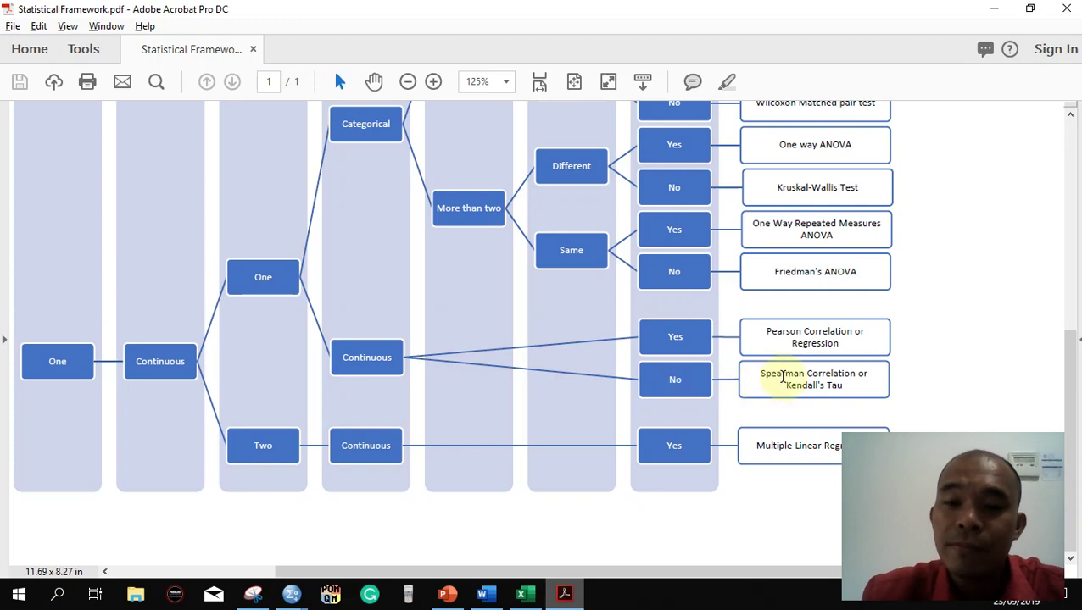
{"action": "triple_click", "coordinate": [782, 379]}
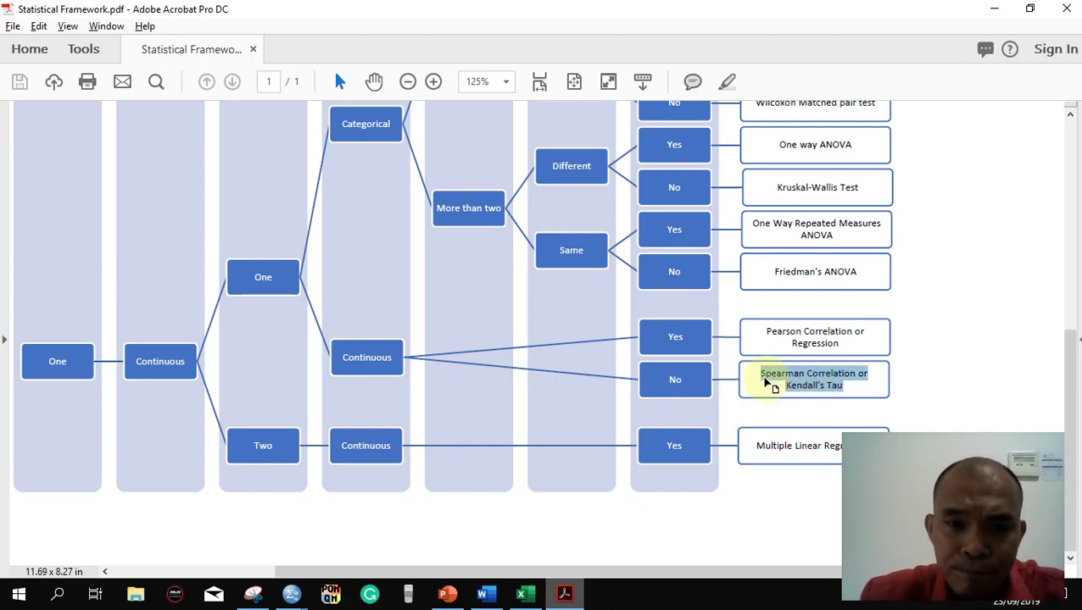
{"action": "key", "text": "alt+Tab"}
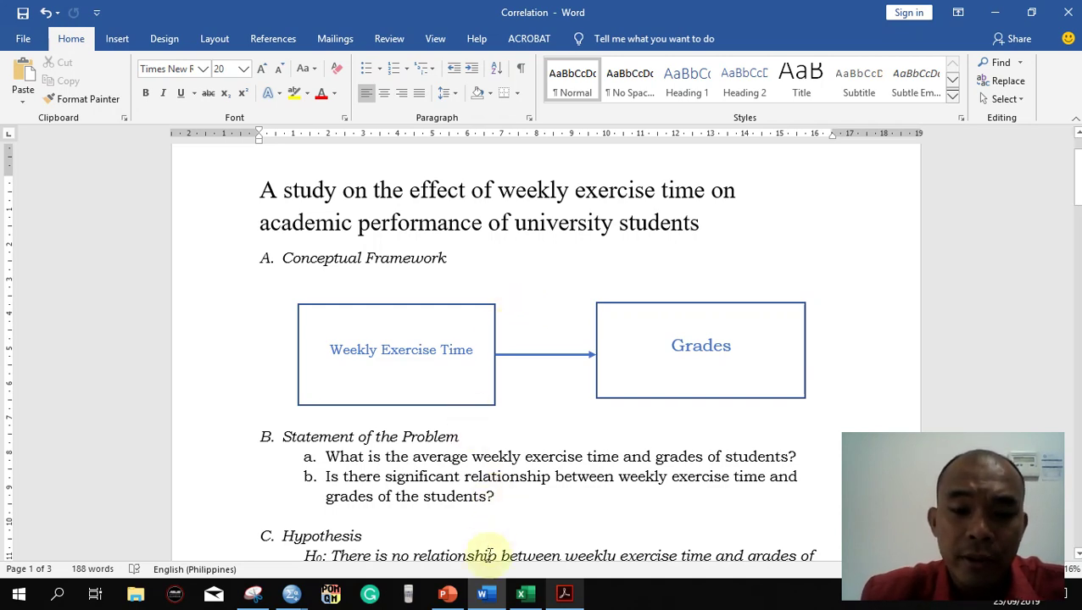
Show the Excel workbook's ID, weekly exercise time and grades columns from row 1
{"action": "left_click", "coordinate": [526, 595]}
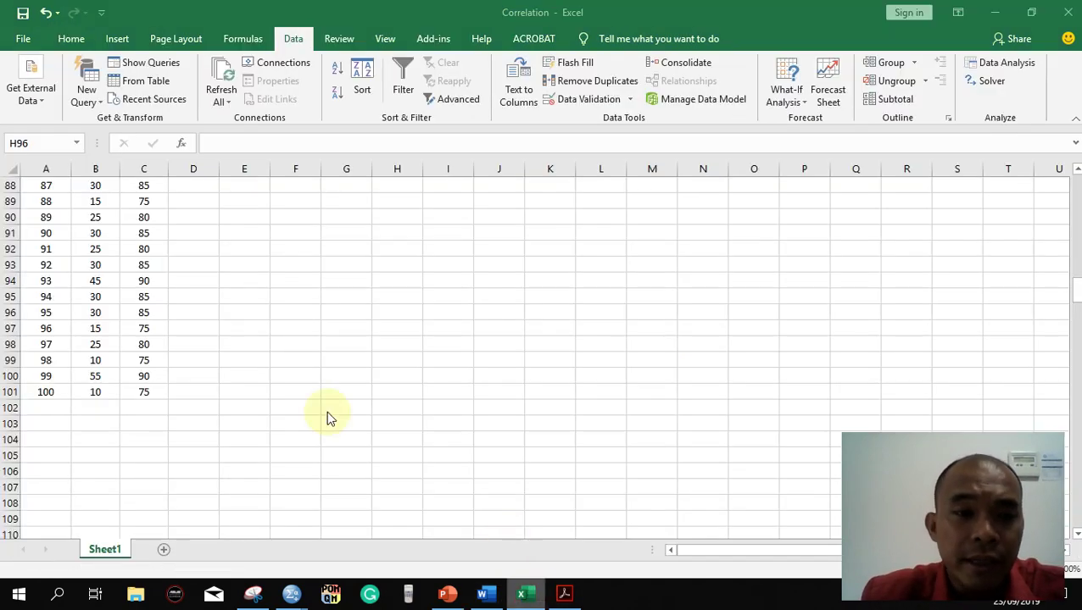
{"action": "scroll", "coordinate": [328, 413], "scroll_direction": "up", "scroll_amount": 11}
{"action": "scroll", "coordinate": [298, 339], "scroll_direction": "up", "scroll_amount": 17}
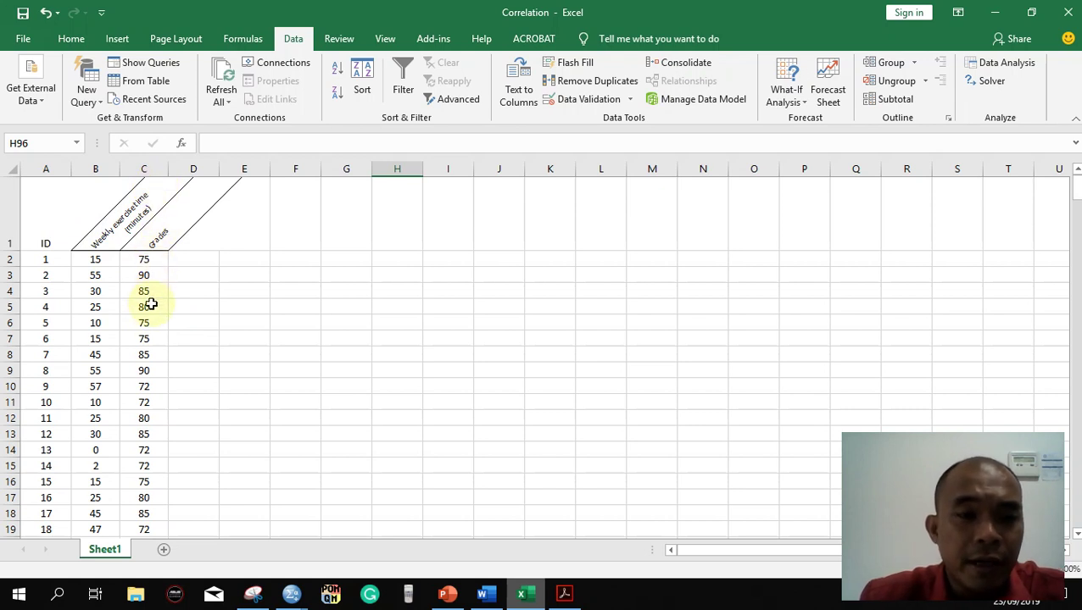
{"action": "key", "text": "alt+Tab"}
{"action": "key", "text": "alt+Tab"}
{"action": "key", "text": "alt+Tab"}
{"action": "key", "text": "alt+Tab"}
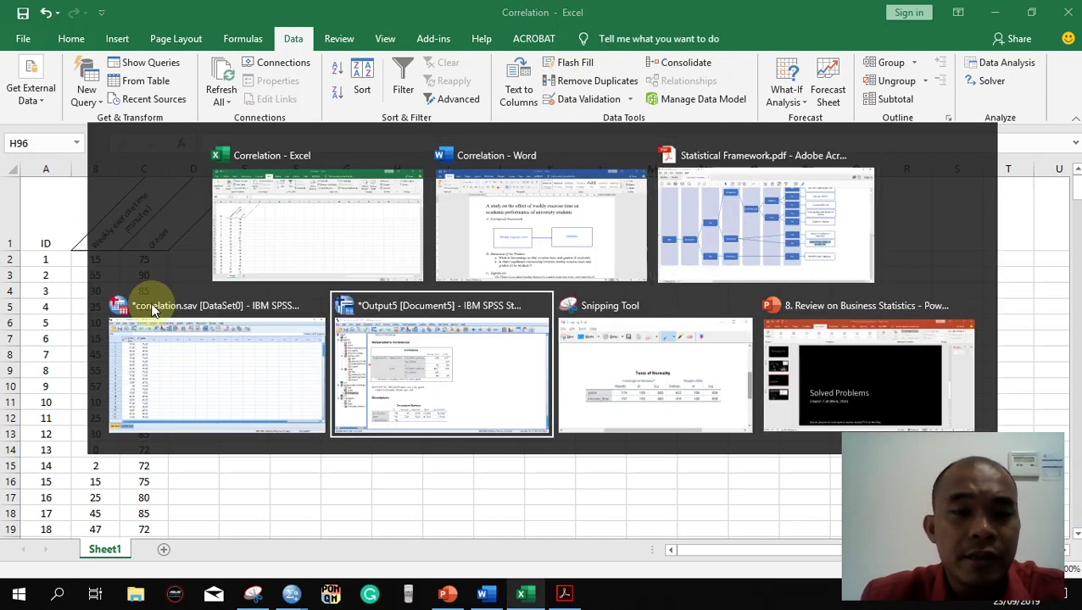
Open a fresh Explore analysis on correlation.sav with exercise_time as a dependent variable
{"action": "left_click", "coordinate": [156, 358]}
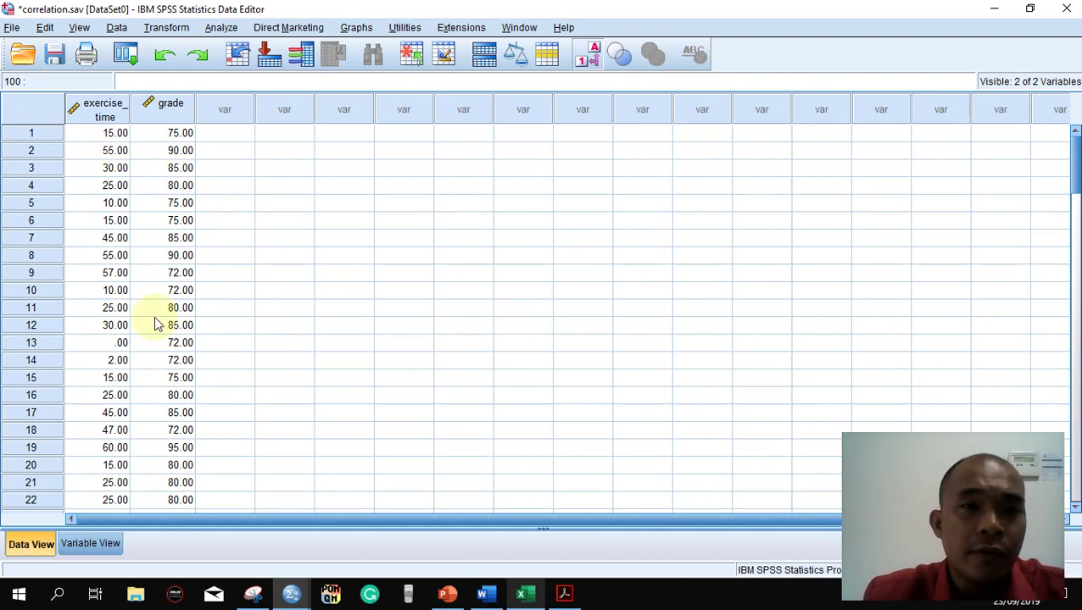
{"action": "left_click", "coordinate": [222, 28]}
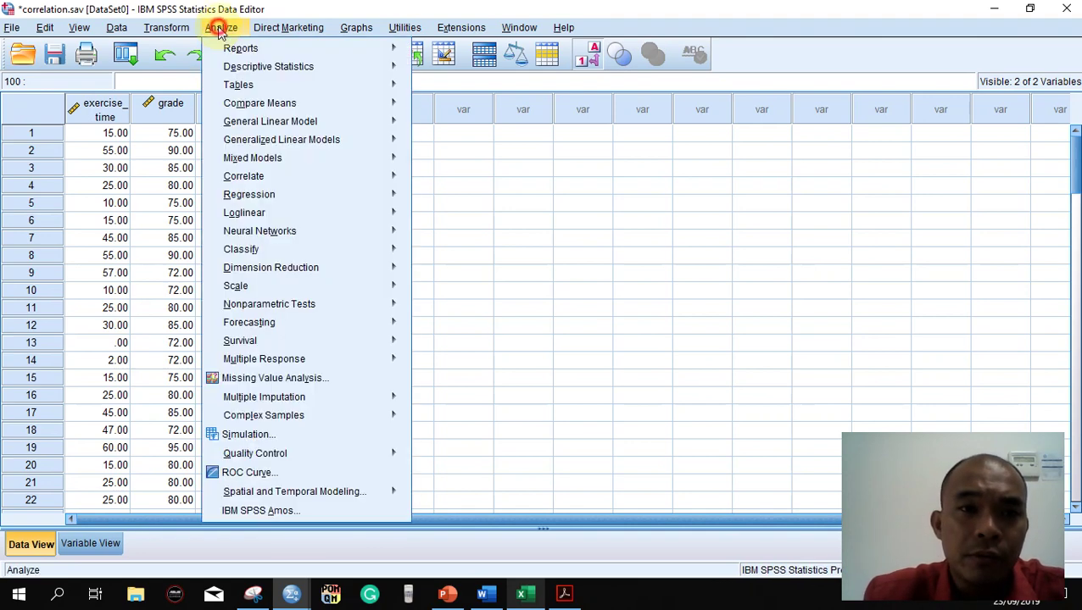
{"action": "mouse_move", "coordinate": [246, 67]}
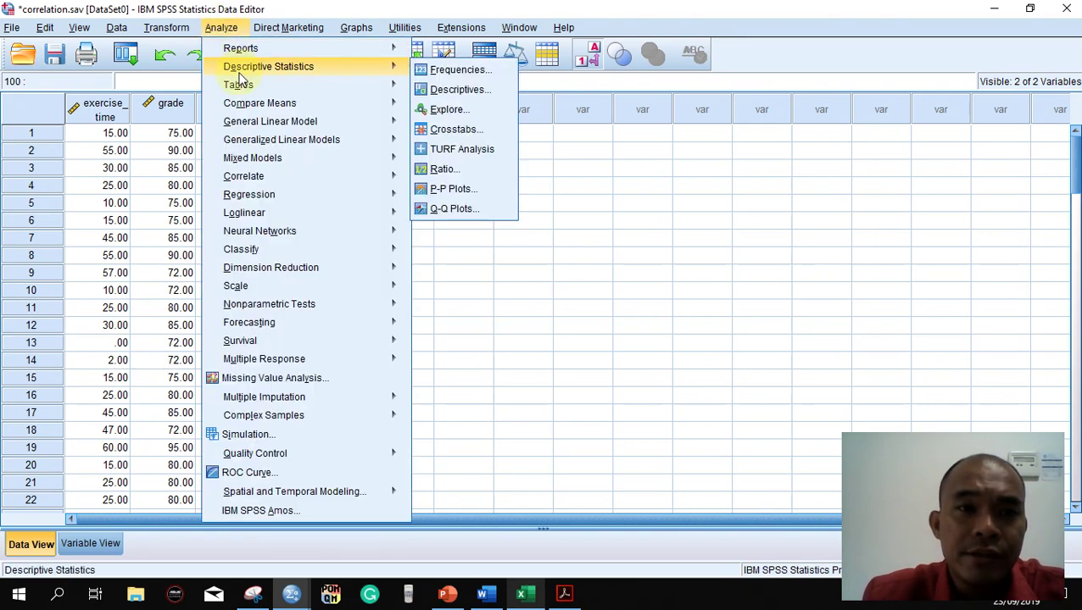
{"action": "left_click", "coordinate": [443, 109]}
{"action": "left_click", "coordinate": [542, 397]}
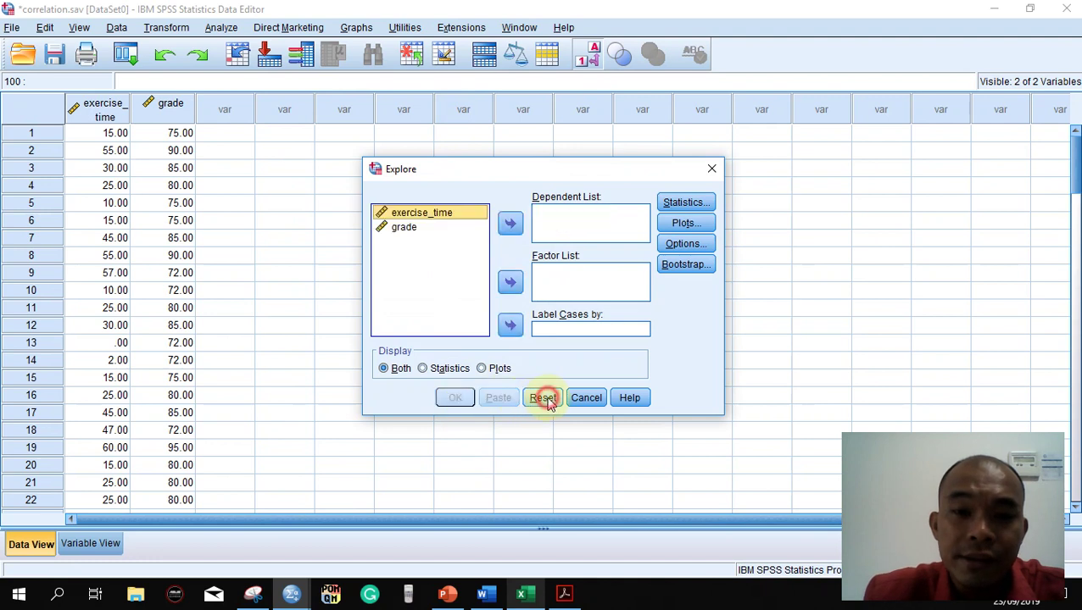
{"action": "left_click_drag", "start_coordinate": [416, 215], "coordinate": [563, 227]}
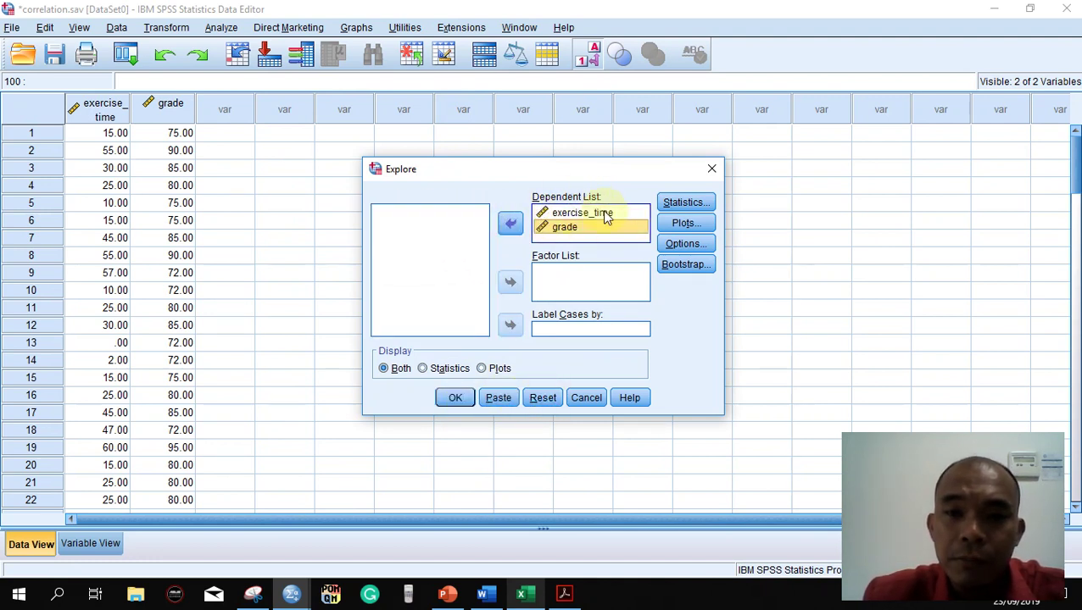
Request normality plots with tests and histograms, no stem-and-leaf, and run Explore
{"action": "left_click", "coordinate": [685, 223]}
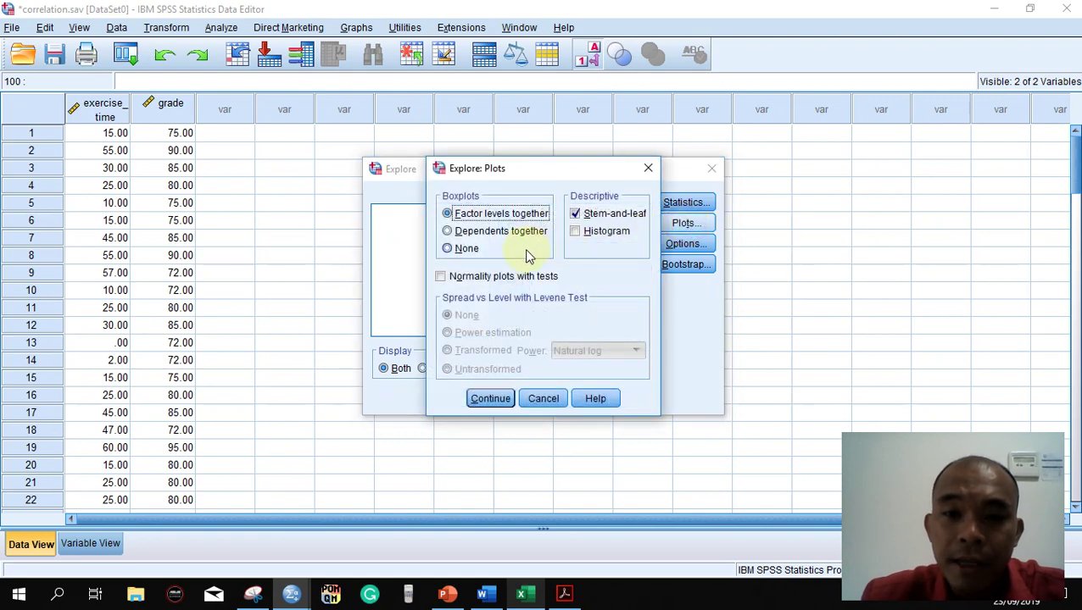
{"action": "left_click", "coordinate": [489, 280]}
{"action": "left_click", "coordinate": [577, 214]}
{"action": "left_click", "coordinate": [575, 234]}
{"action": "left_click", "coordinate": [490, 398]}
{"action": "left_click", "coordinate": [454, 398]}
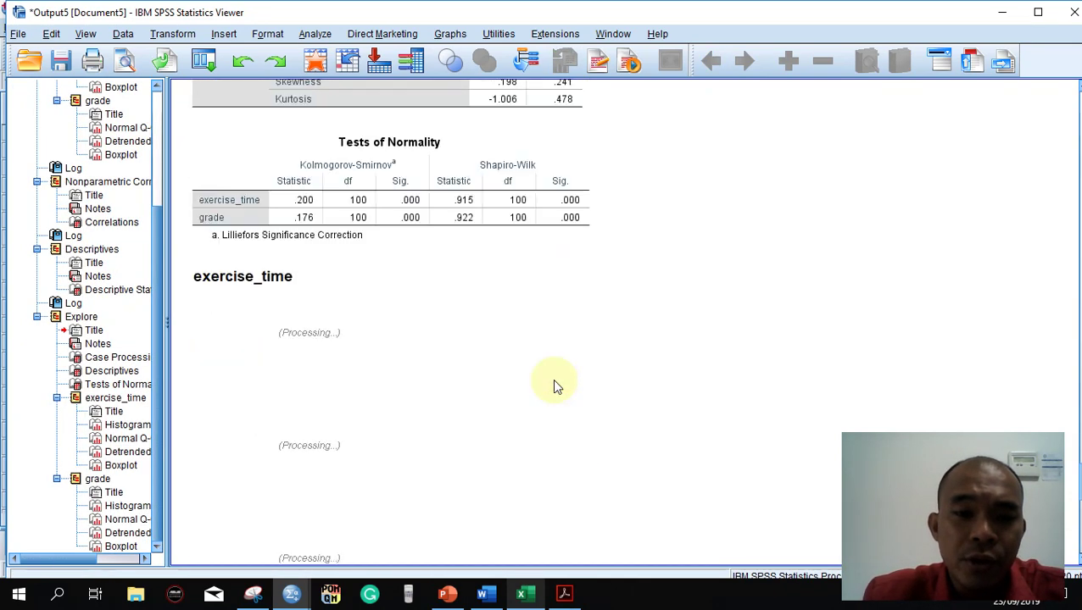
Copy the Tests of Normality table with Copy Special
{"action": "left_click", "coordinate": [411, 204]}
{"action": "scroll", "coordinate": [536, 224], "scroll_direction": "up", "scroll_amount": 1}
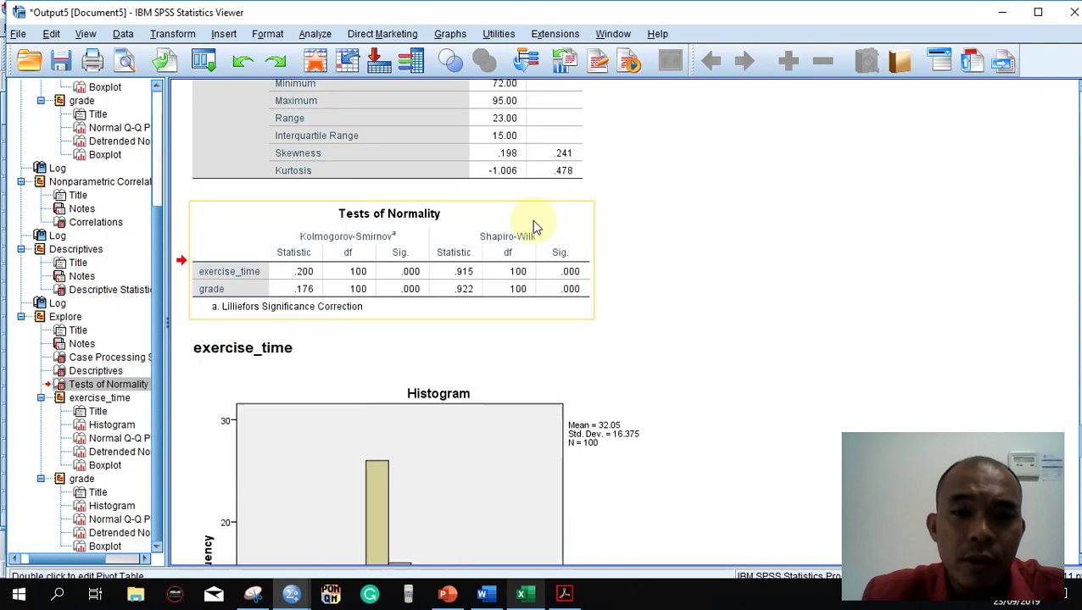
{"action": "right_click", "coordinate": [394, 261]}
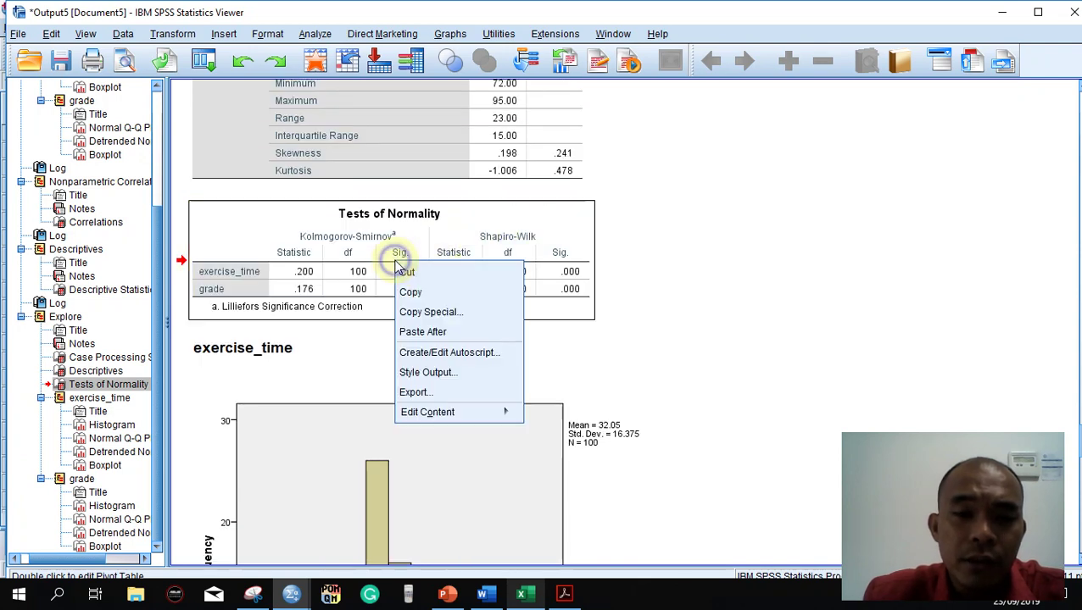
{"action": "left_click", "coordinate": [422, 313]}
{"action": "left_click", "coordinate": [519, 374]}
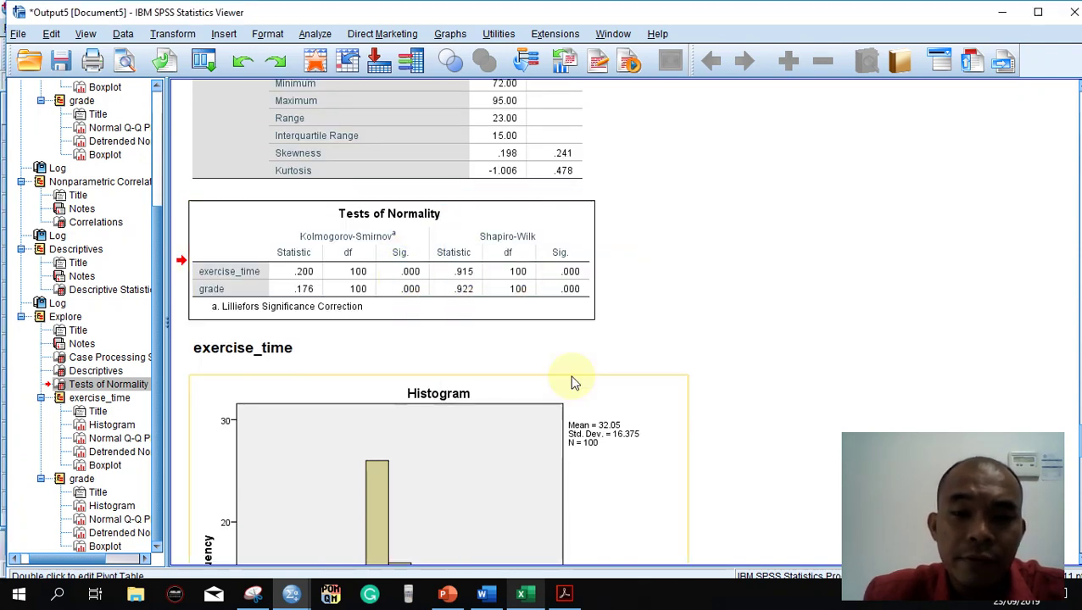
Snip the Tests of Normality table with the Snipping Tool, closing it without saving
{"action": "left_click", "coordinate": [9, 598]}
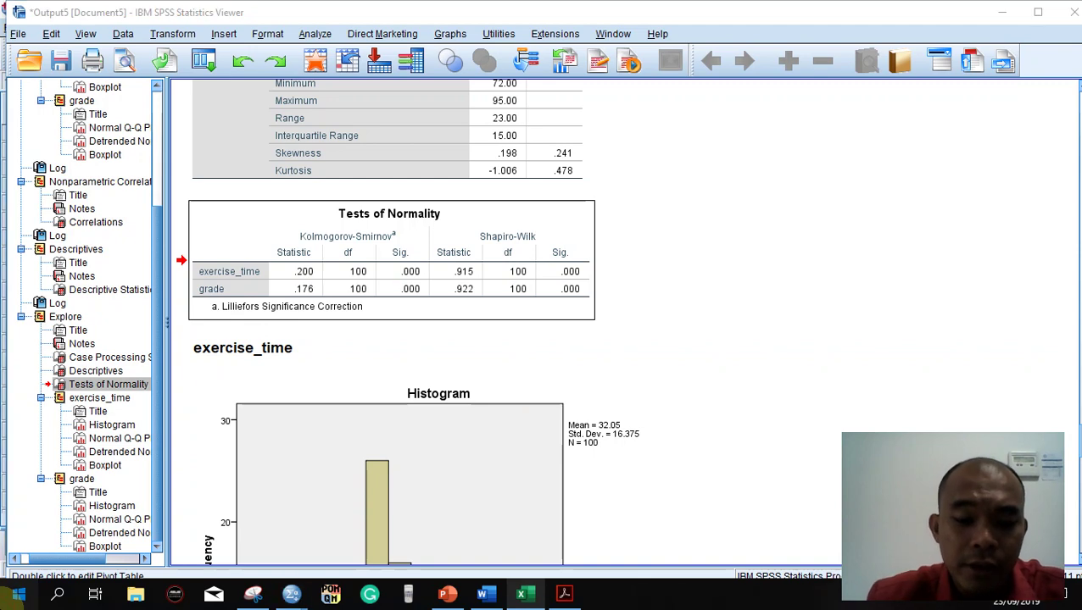
{"action": "type", "text": "snipp"}
{"action": "key", "text": "Return"}
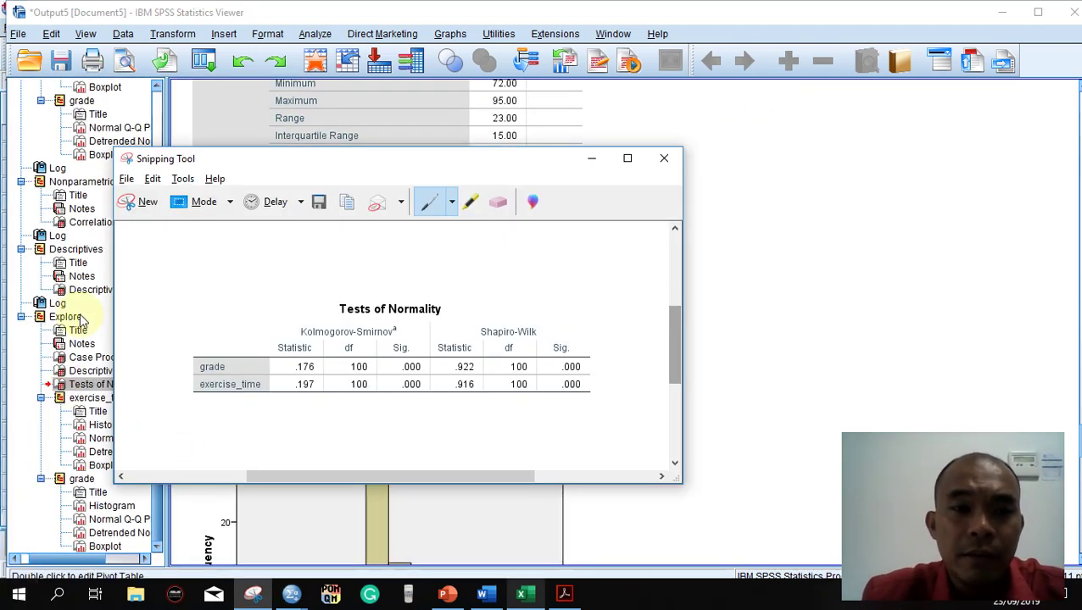
{"action": "left_click", "coordinate": [138, 201]}
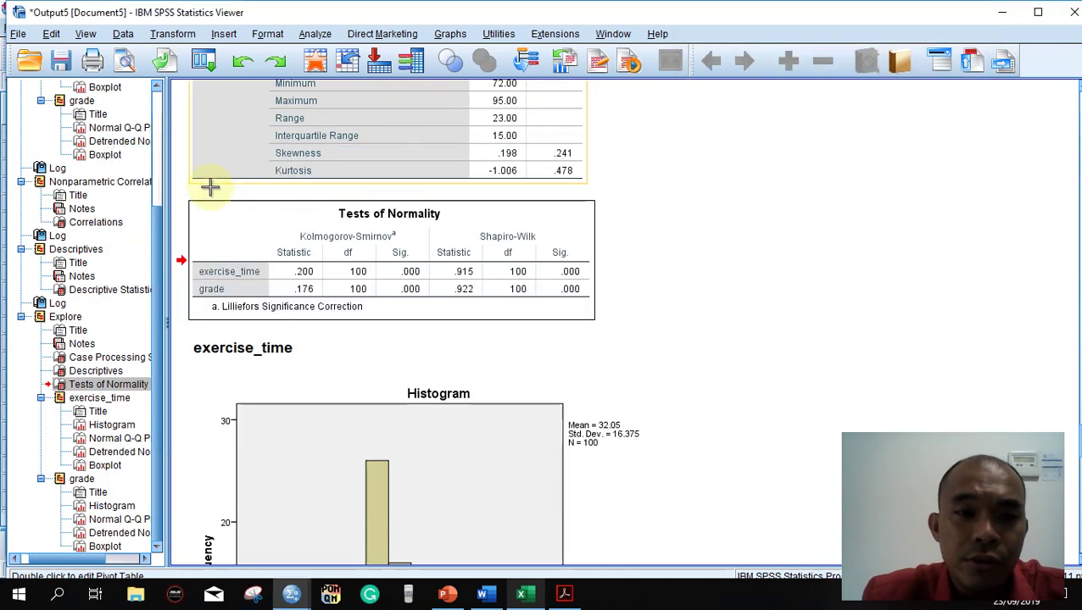
{"action": "left_click_drag", "start_coordinate": [188, 197], "coordinate": [604, 330]}
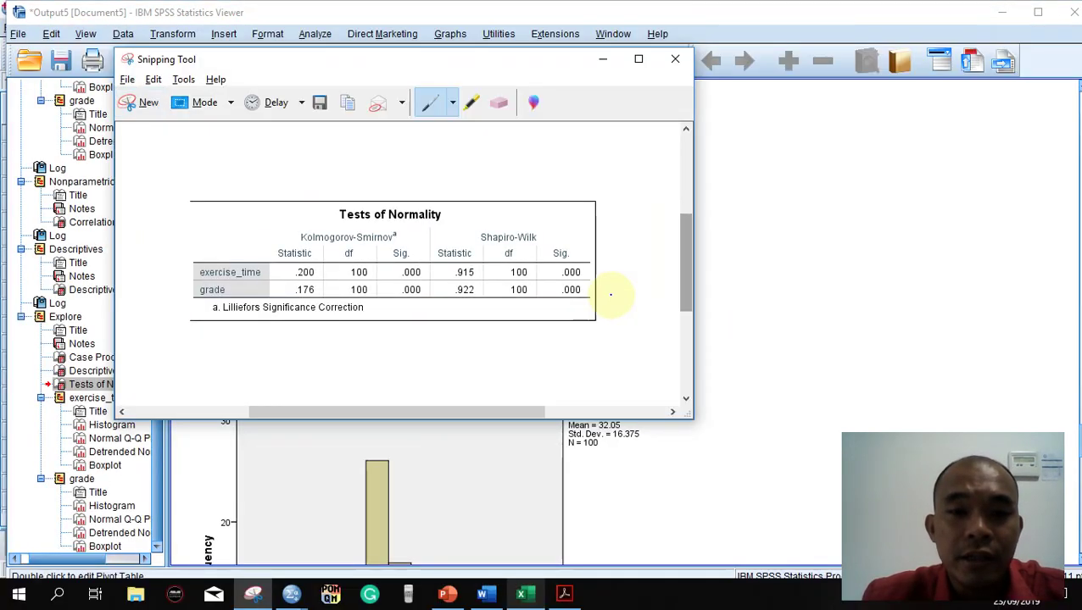
{"action": "left_click", "coordinate": [675, 59]}
{"action": "left_click", "coordinate": [469, 247]}
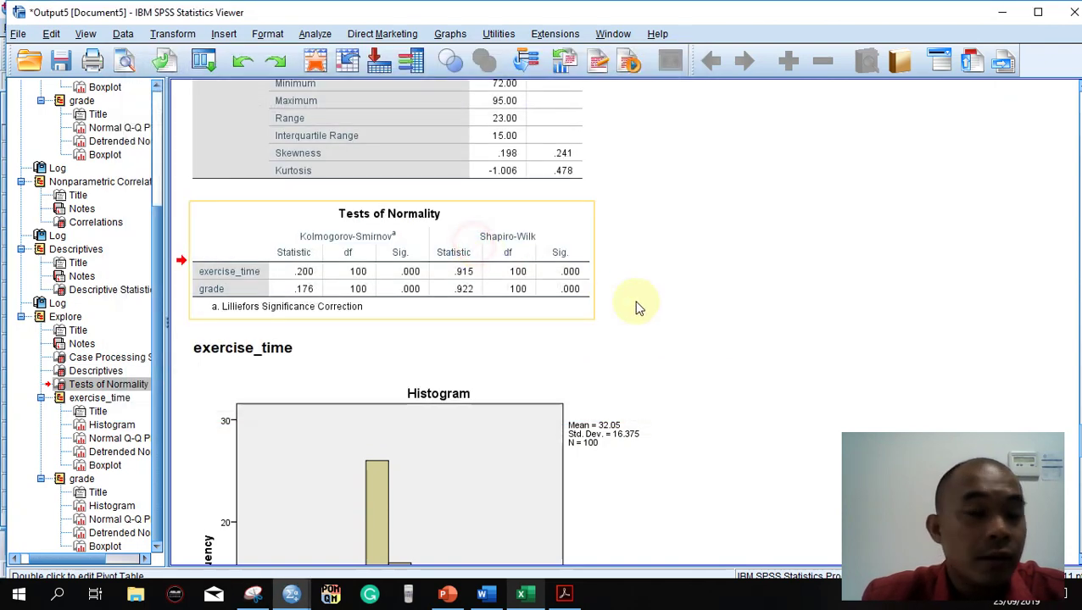
{"action": "key", "text": "alt+Tab"}
{"action": "key", "text": "alt+Tab"}
{"action": "key", "text": "alt+Tab"}
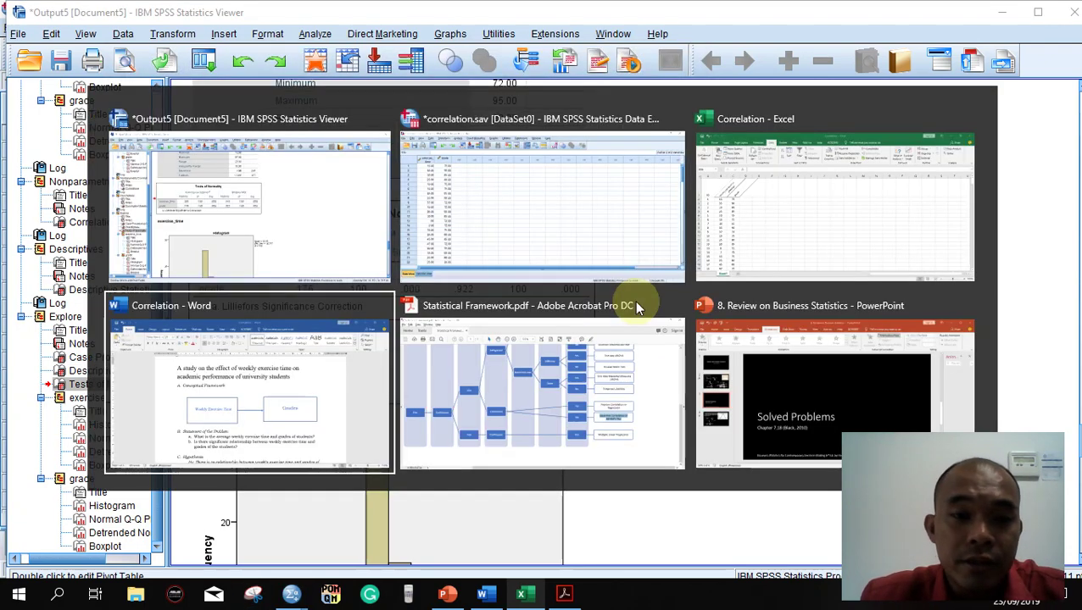
Check the Tests of Normality table under C.1 Assumptions against the Statistical Framework PDF
{"action": "scroll", "coordinate": [591, 345], "scroll_direction": "down", "scroll_amount": 3}
{"action": "scroll", "coordinate": [591, 346], "scroll_direction": "down", "scroll_amount": 4}
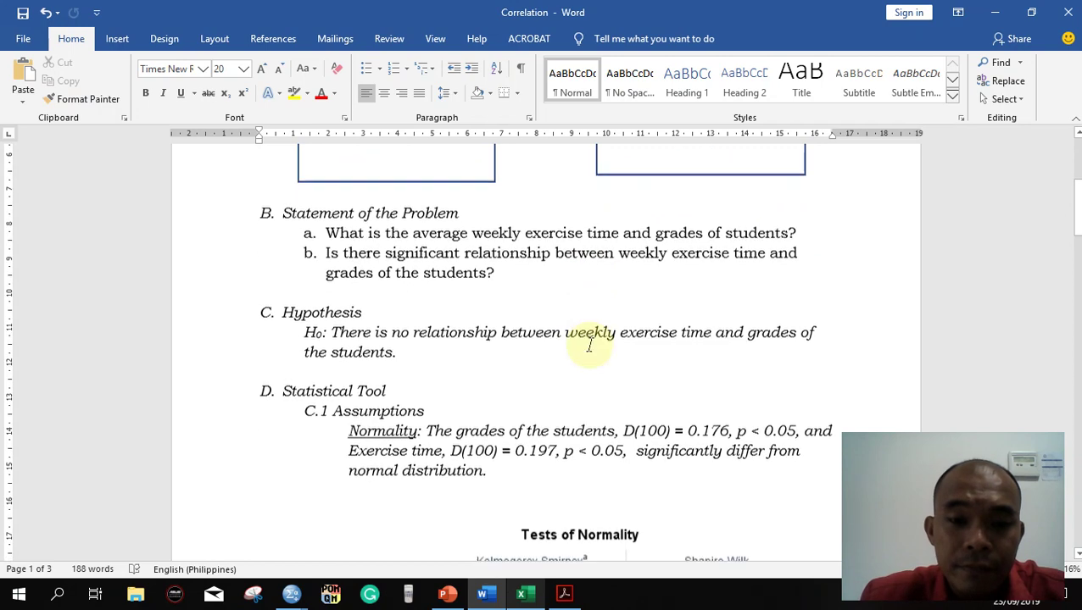
{"action": "scroll", "coordinate": [591, 345], "scroll_direction": "down", "scroll_amount": 3}
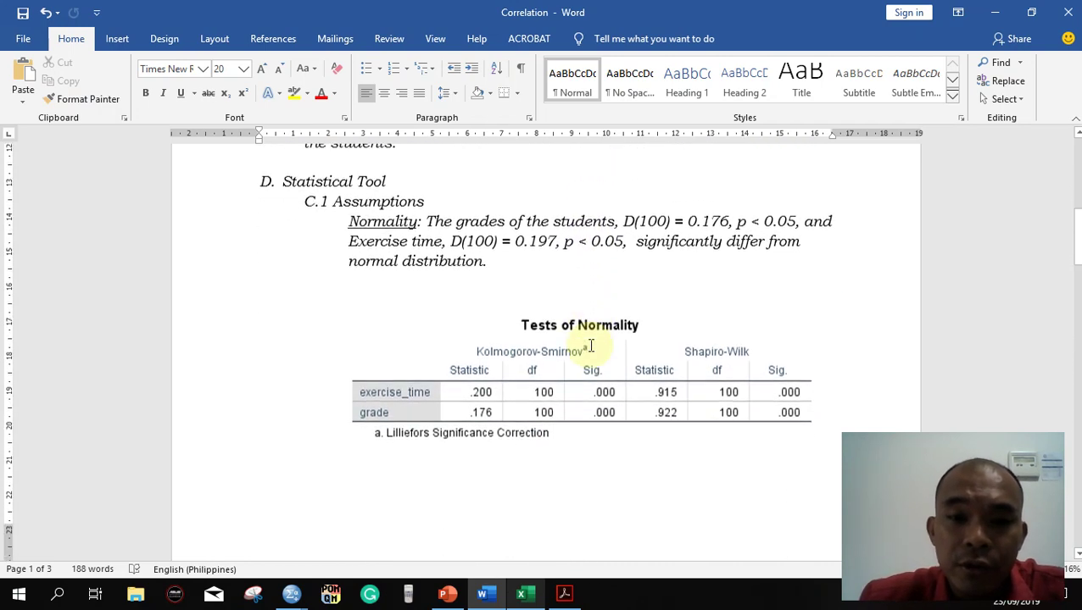
{"action": "scroll", "coordinate": [591, 345], "scroll_direction": "up", "scroll_amount": 2}
{"action": "scroll", "coordinate": [603, 441], "scroll_direction": "up", "scroll_amount": 2}
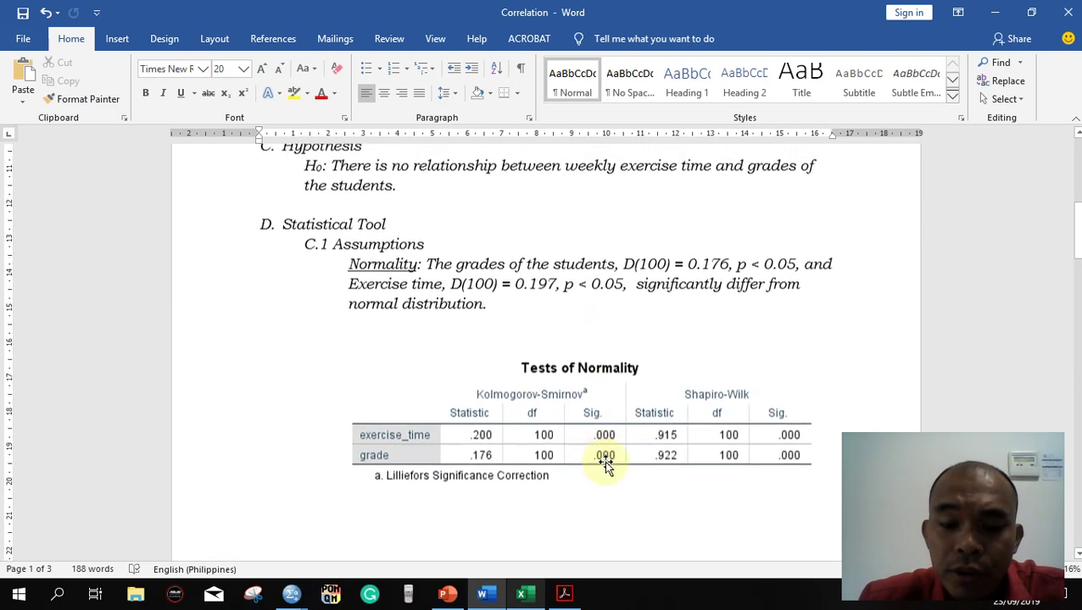
{"action": "scroll", "coordinate": [607, 405], "scroll_direction": "down", "scroll_amount": 2}
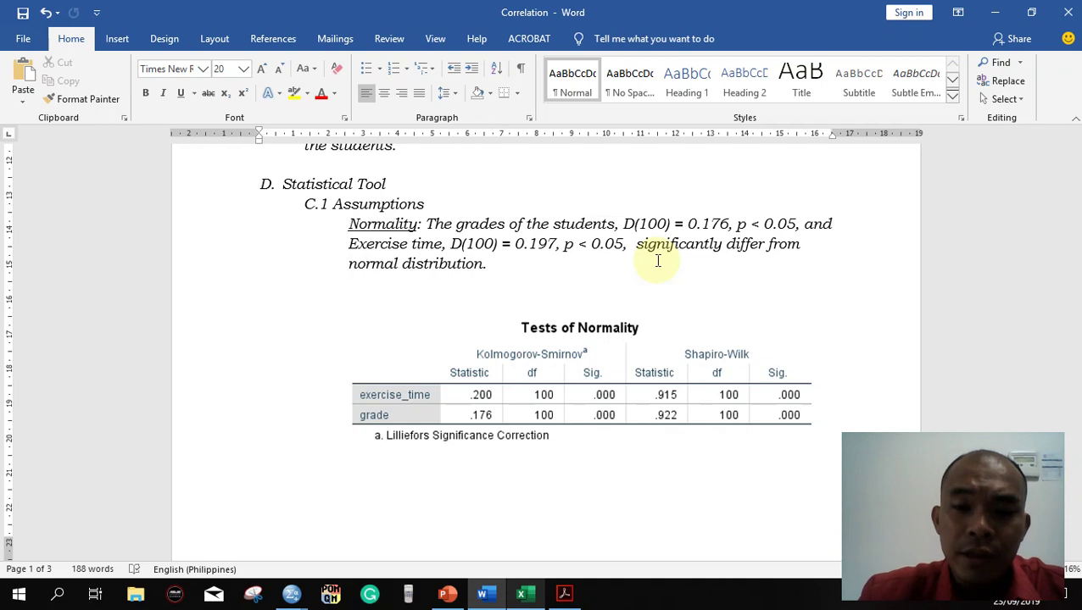
{"action": "scroll", "coordinate": [657, 261], "scroll_direction": "down", "scroll_amount": 2}
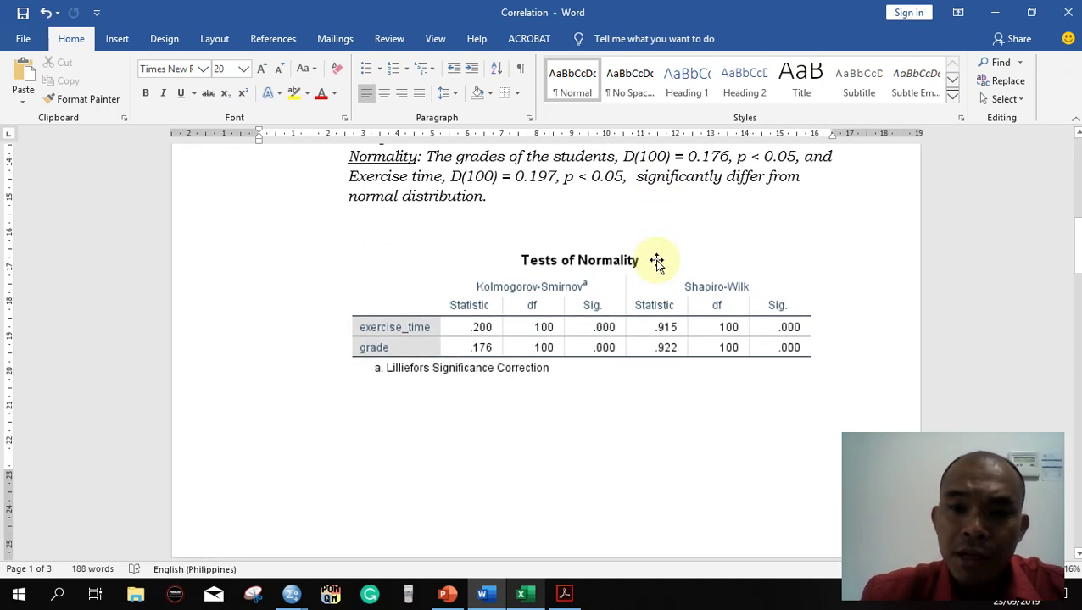
{"action": "scroll", "coordinate": [657, 261], "scroll_direction": "down", "scroll_amount": 5}
{"action": "scroll", "coordinate": [656, 260], "scroll_direction": "up", "scroll_amount": 3}
{"action": "left_click", "coordinate": [563, 591]}
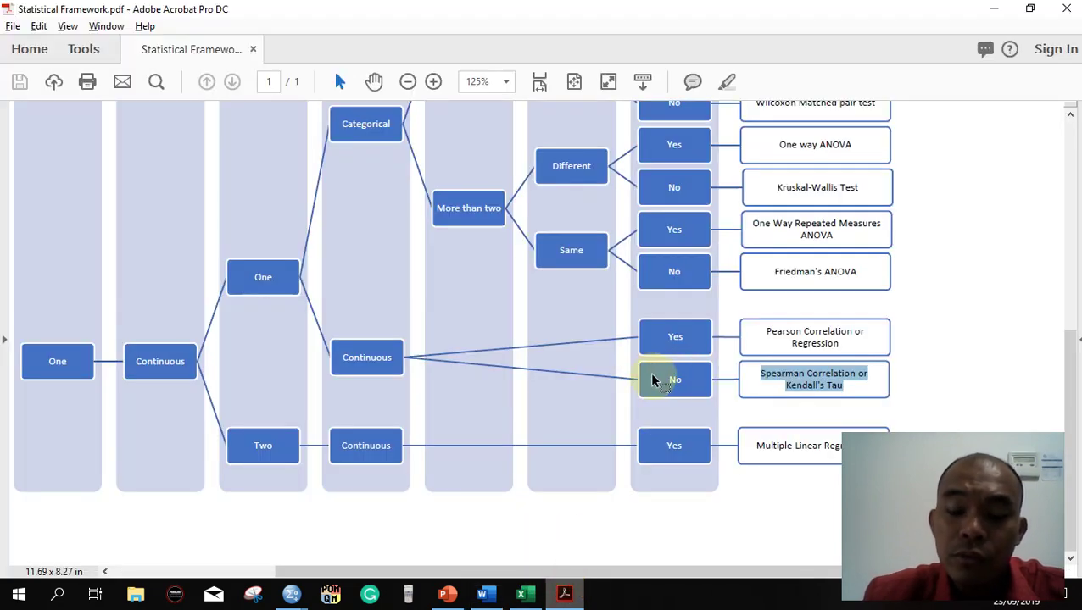
{"action": "key", "text": "alt+Tab"}
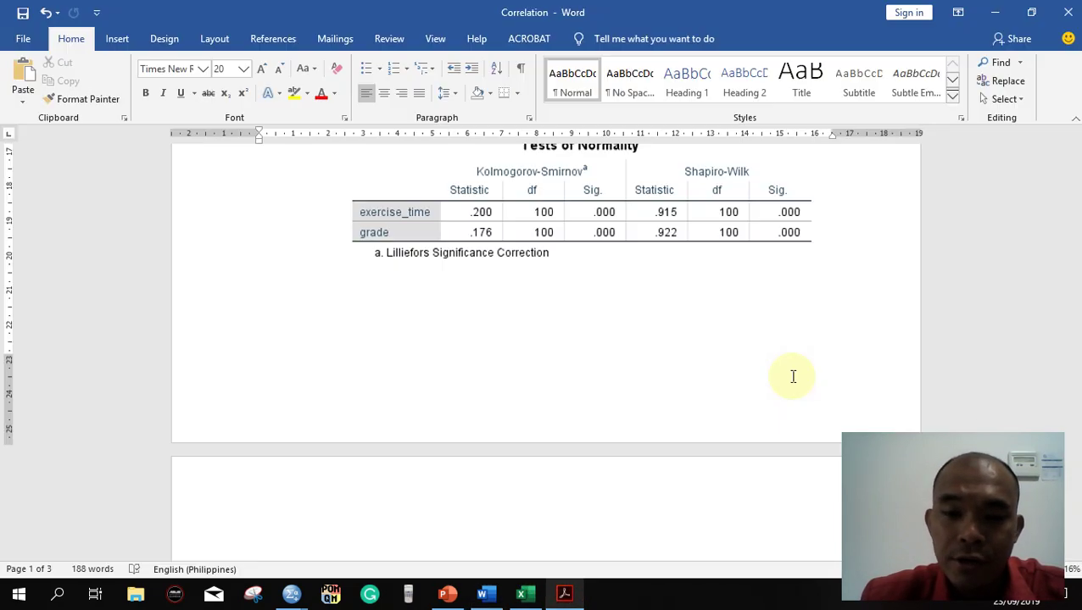
Select question a on average weekly exercise time and grades, then return to the SPSS output
{"action": "left_click", "coordinate": [500, 353]}
{"action": "scroll", "coordinate": [499, 349], "scroll_direction": "up", "scroll_amount": 3}
{"action": "scroll", "coordinate": [496, 347], "scroll_direction": "down", "scroll_amount": 1}
{"action": "scroll", "coordinate": [499, 349], "scroll_direction": "up", "scroll_amount": 6}
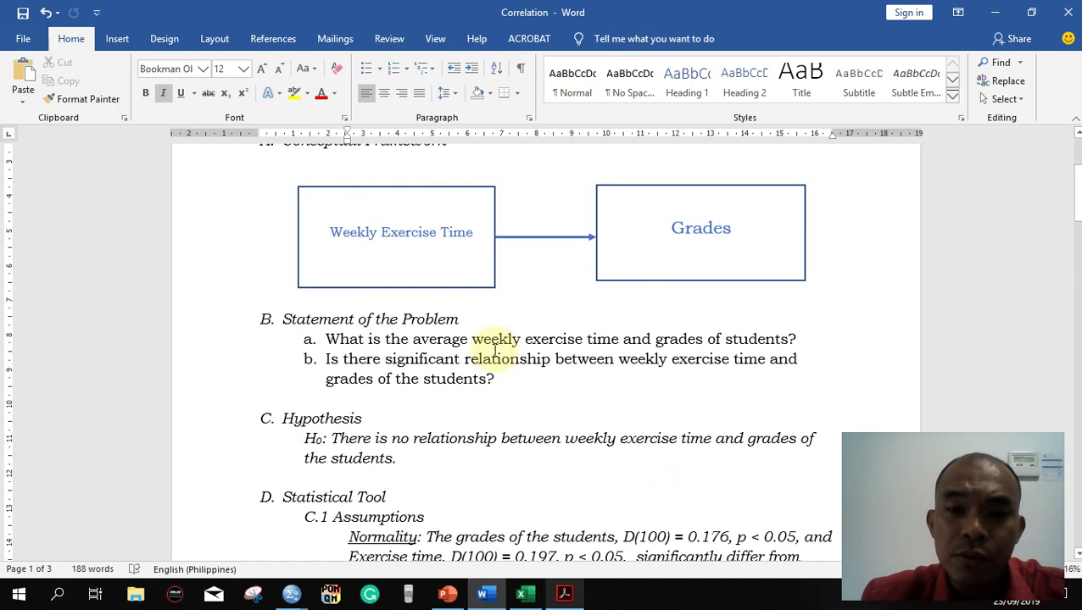
{"action": "left_click_drag", "start_coordinate": [327, 339], "coordinate": [789, 337]}
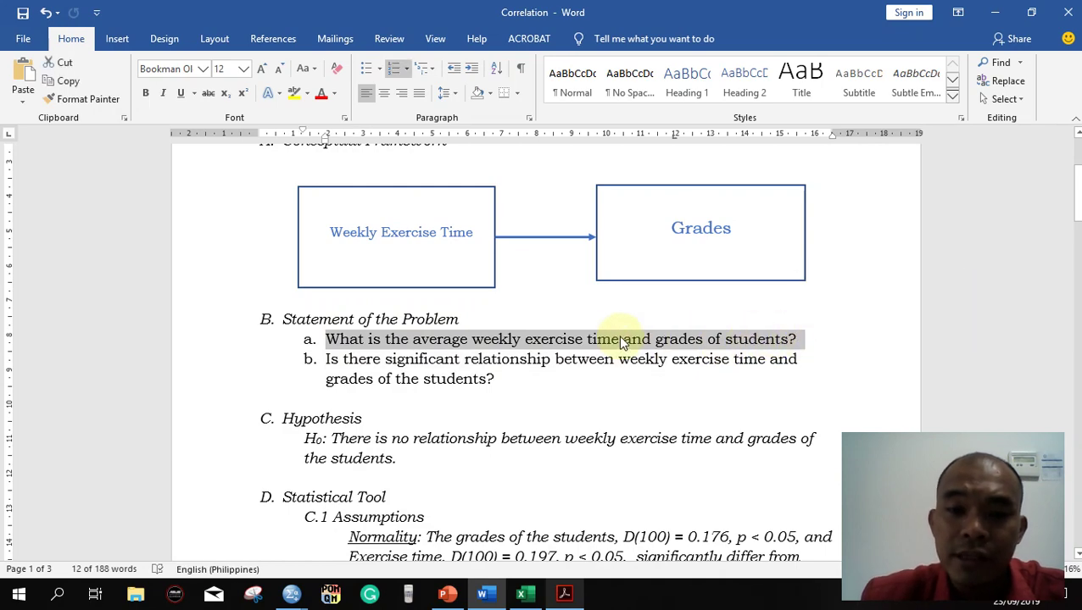
{"action": "key", "text": "alt+Tab"}
{"action": "key", "text": "alt+Tab"}
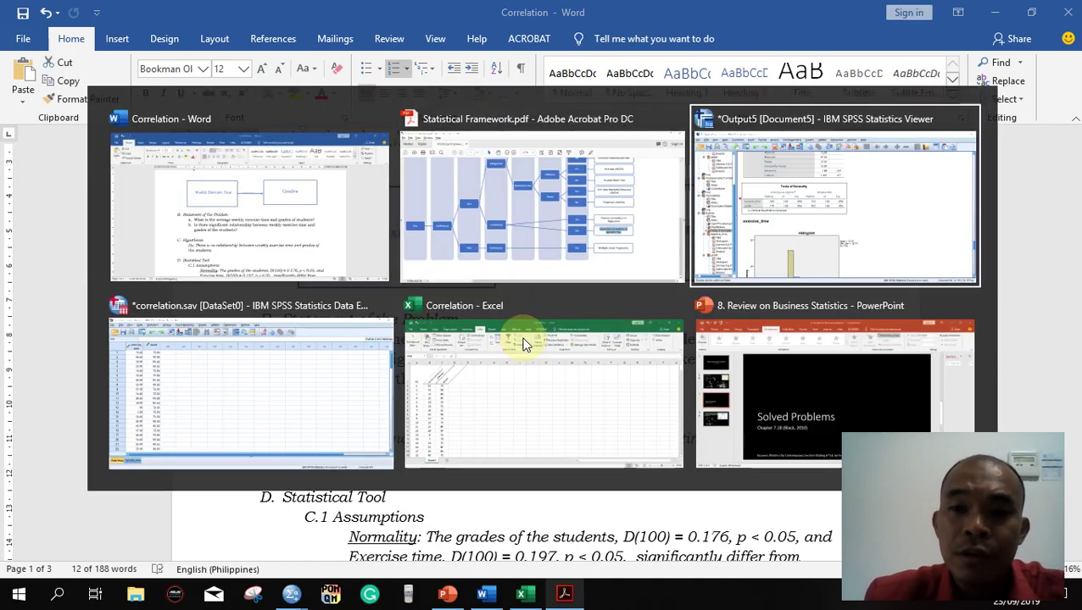
{"action": "scroll", "coordinate": [570, 336], "scroll_direction": "down", "scroll_amount": 5}
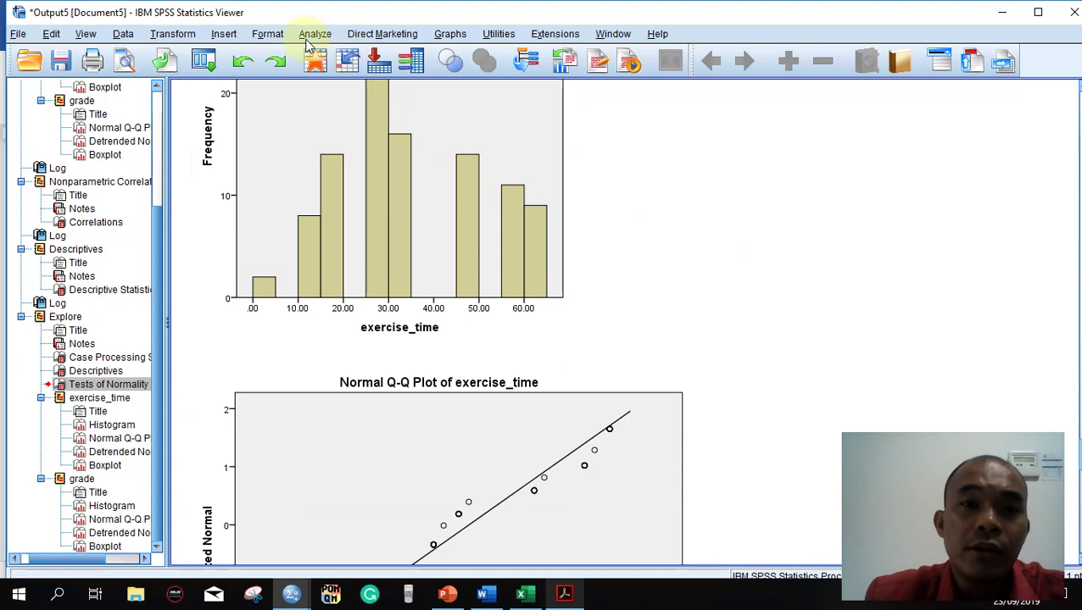
Run Descriptives with mean, standard deviation, minimum and maximum, and select the resulting table
{"action": "left_click", "coordinate": [315, 34]}
{"action": "mouse_move", "coordinate": [332, 74]}
{"action": "left_click", "coordinate": [585, 97]}
{"action": "left_click", "coordinate": [694, 241]}
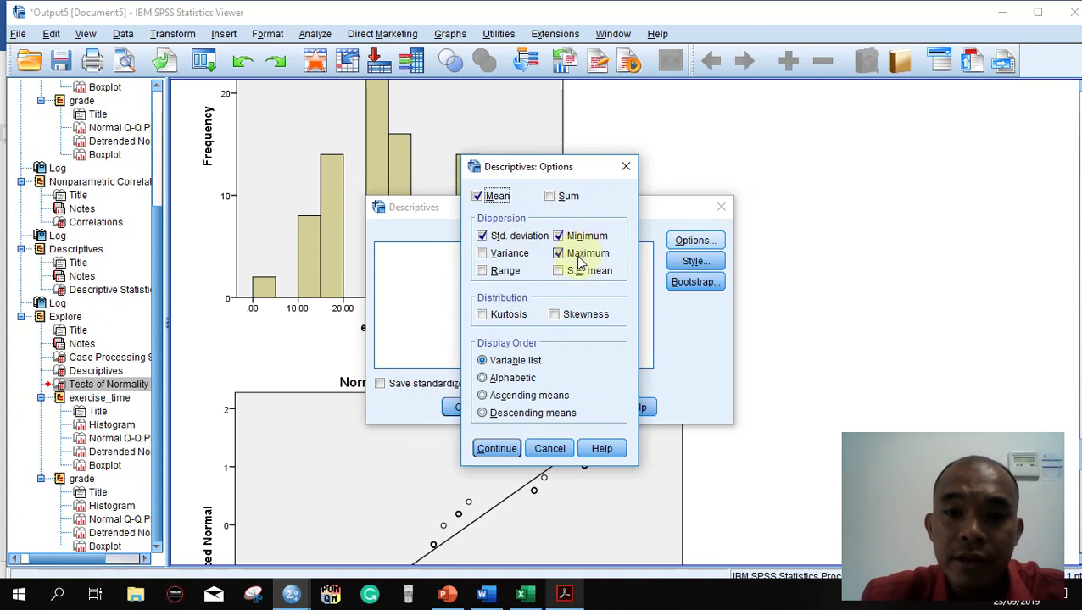
{"action": "left_click", "coordinate": [496, 448]}
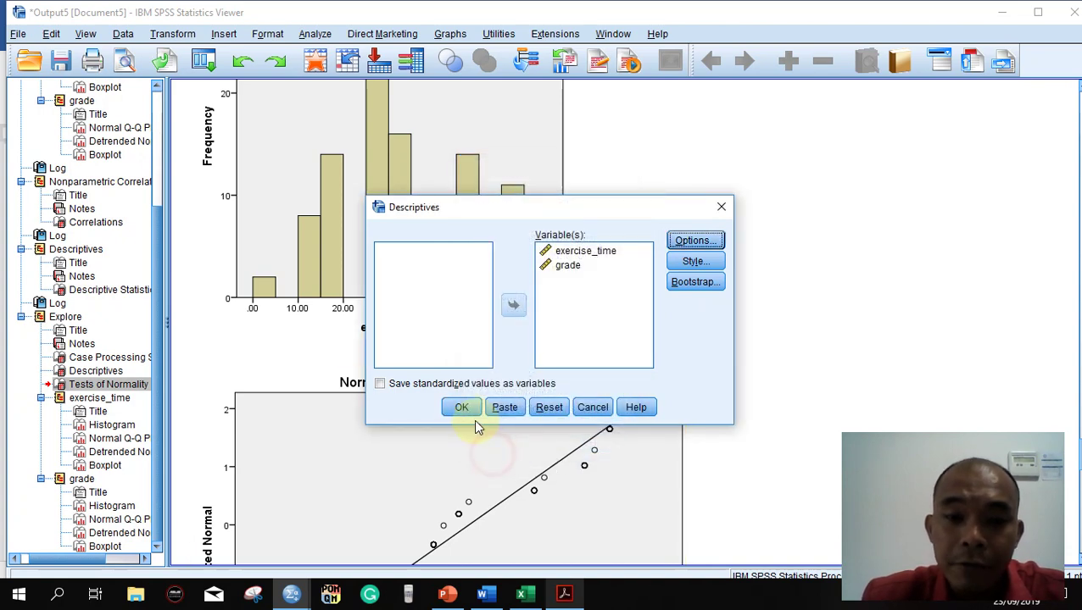
{"action": "left_click", "coordinate": [471, 413]}
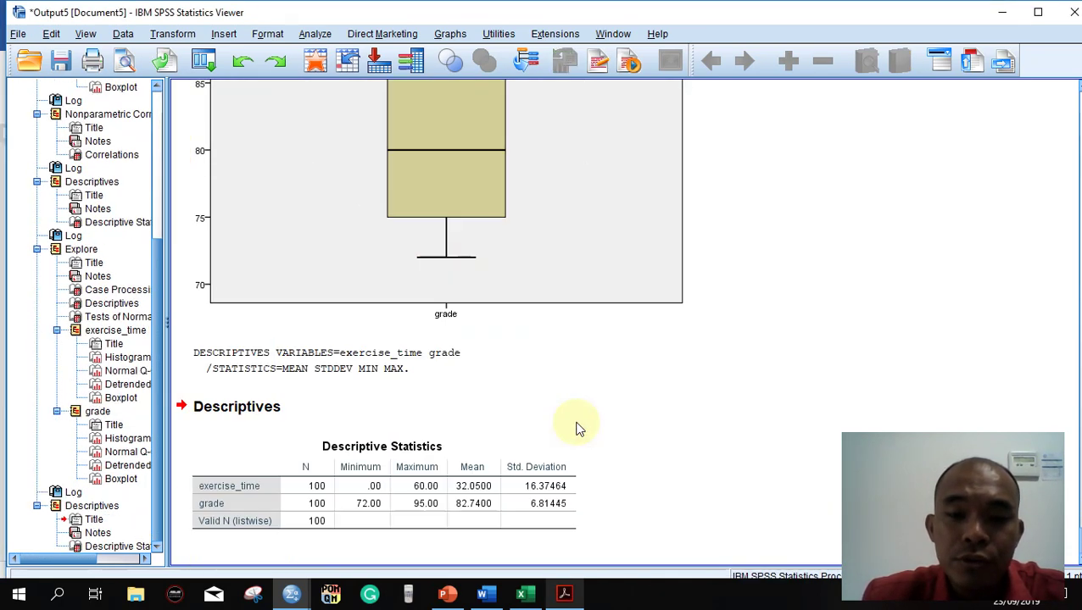
{"action": "left_click", "coordinate": [458, 454]}
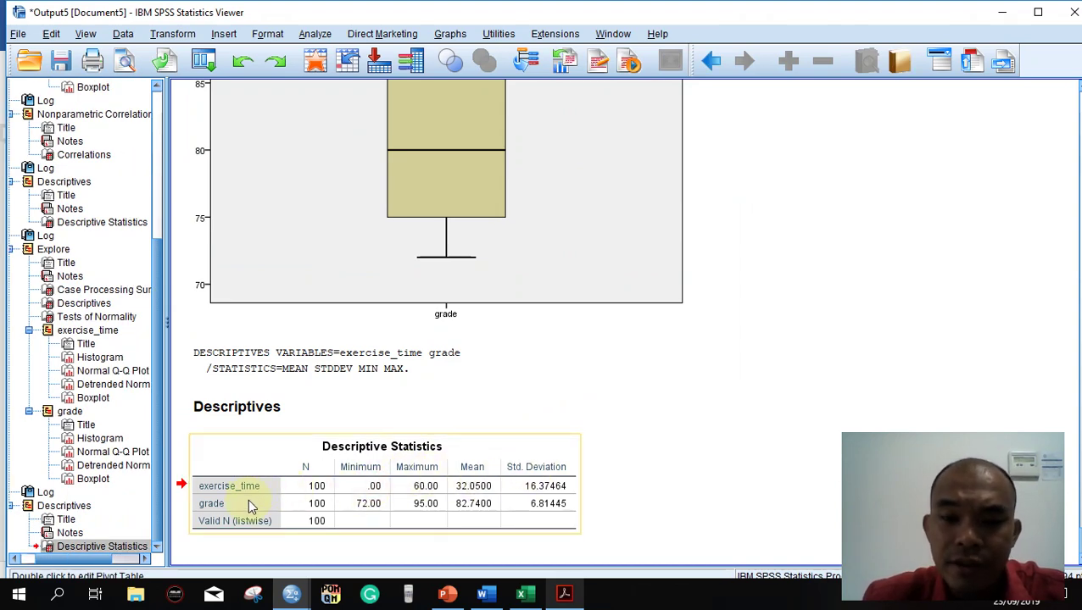
{"action": "key", "text": "alt+Tab"}
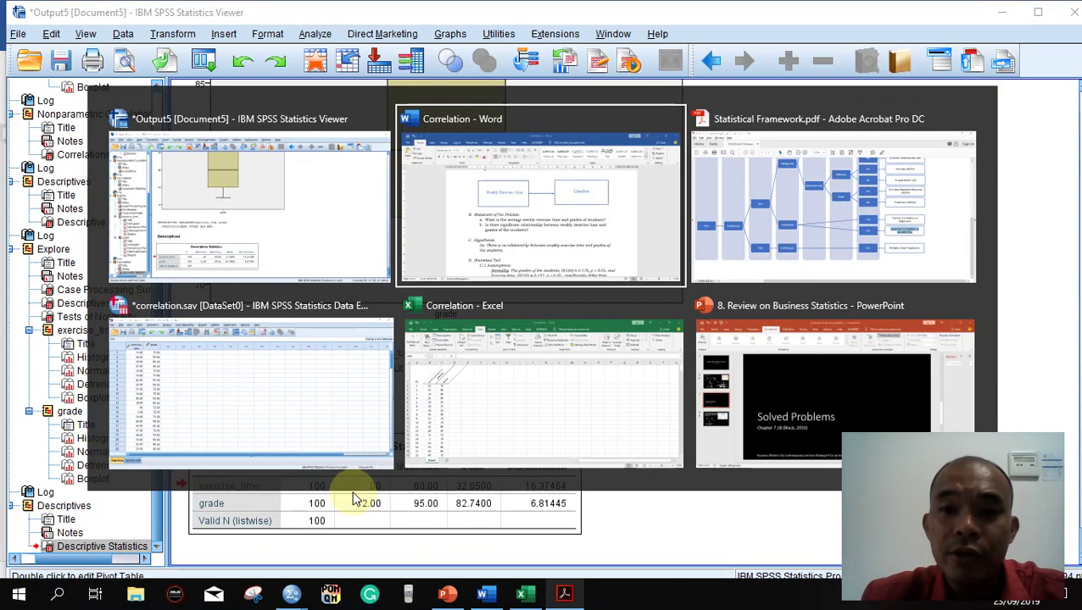
Review Table 1 Descriptive Statistics and Table 2 Spearman's rho .854 in the report
{"action": "scroll", "coordinate": [459, 422], "scroll_direction": "down", "scroll_amount": 6}
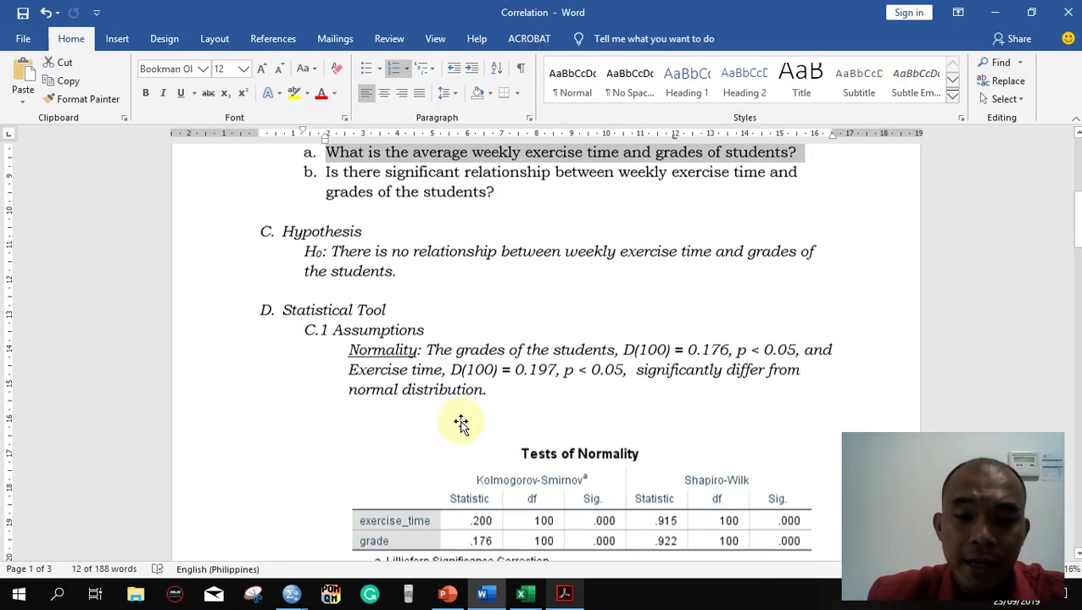
{"action": "scroll", "coordinate": [462, 422], "scroll_direction": "up", "scroll_amount": 1}
{"action": "scroll", "coordinate": [462, 422], "scroll_direction": "down", "scroll_amount": 7}
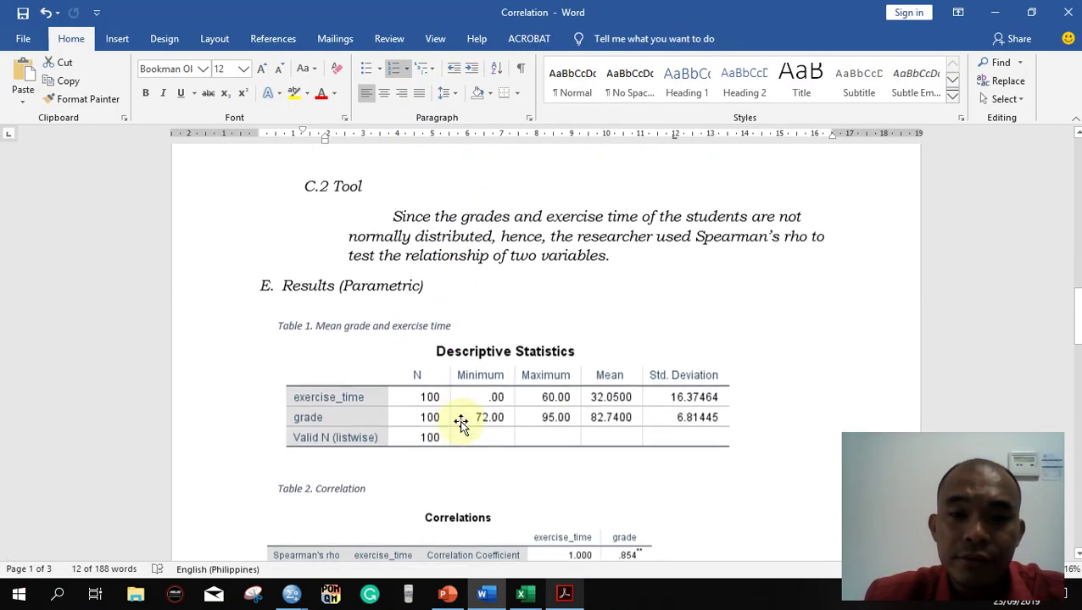
{"action": "scroll", "coordinate": [461, 422], "scroll_direction": "down", "scroll_amount": 1}
{"action": "left_click", "coordinate": [442, 313]}
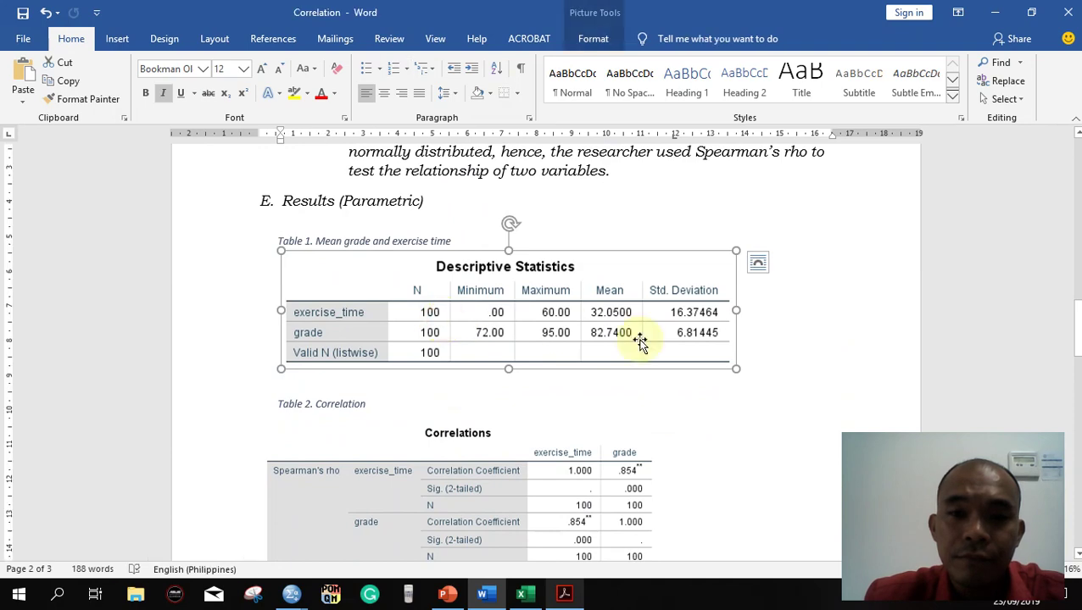
{"action": "scroll", "coordinate": [729, 419], "scroll_direction": "up", "scroll_amount": 1}
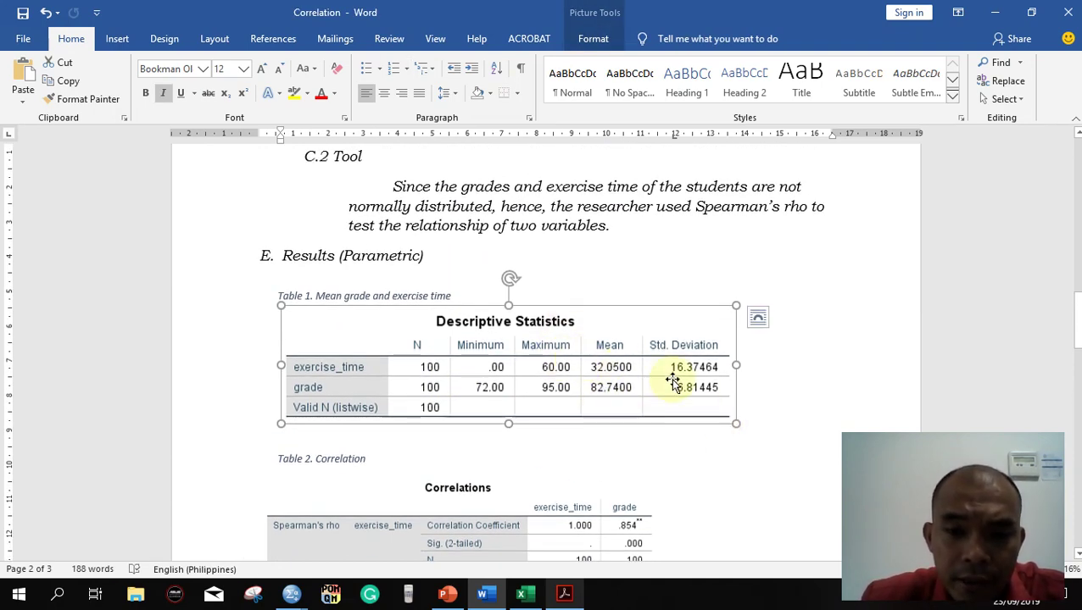
{"action": "key", "text": "alt+Tab"}
{"action": "key", "text": "alt+Tab"}
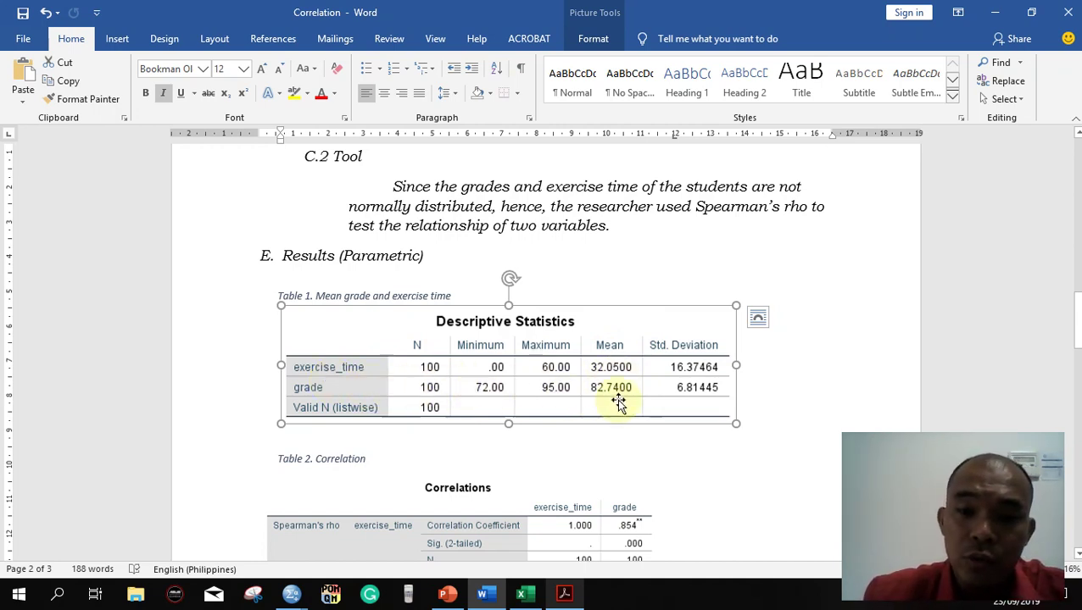
{"action": "scroll", "coordinate": [648, 458], "scroll_direction": "down", "scroll_amount": 1}
{"action": "scroll", "coordinate": [649, 458], "scroll_direction": "down", "scroll_amount": 5}
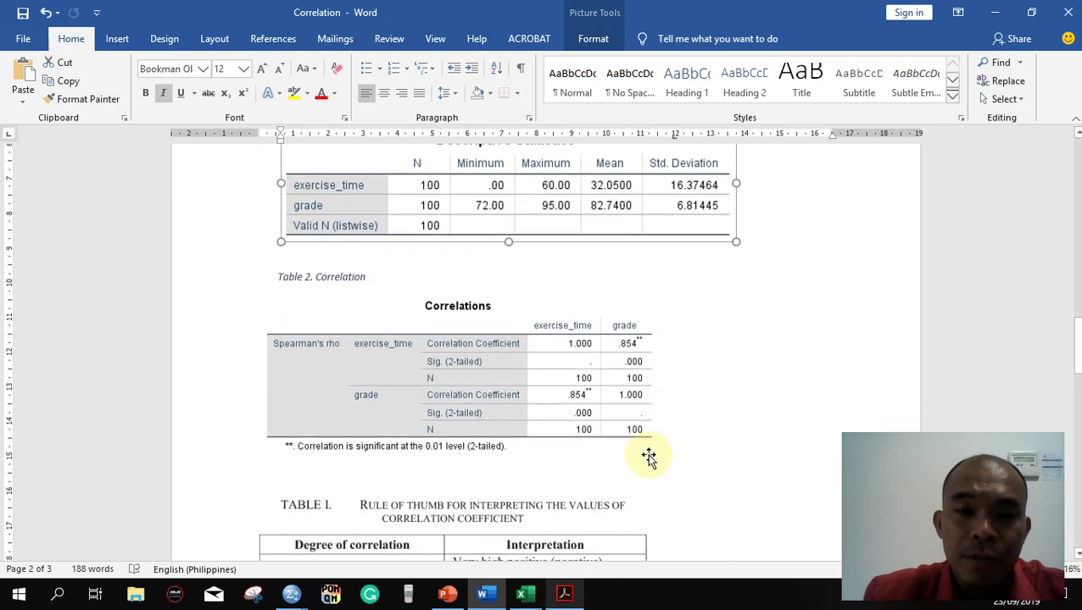
{"action": "key", "text": "alt+Tab"}
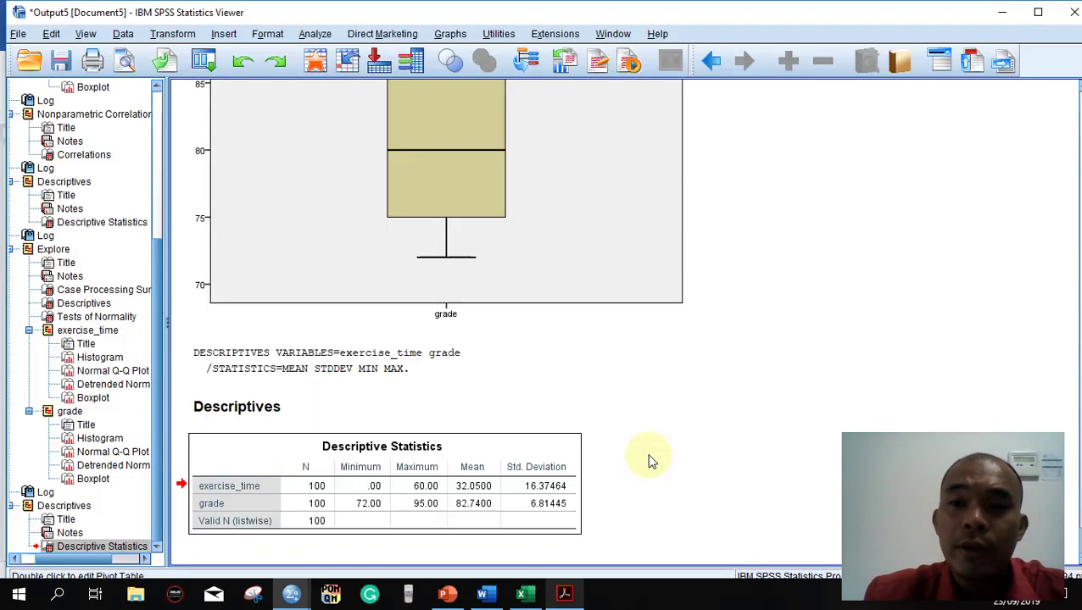
Rerun the bivariate correlation of exercise_time and grade with Spearman only, Pearson unticked, and select the output table
{"action": "left_click", "coordinate": [315, 34]}
{"action": "mouse_move", "coordinate": [336, 74]}
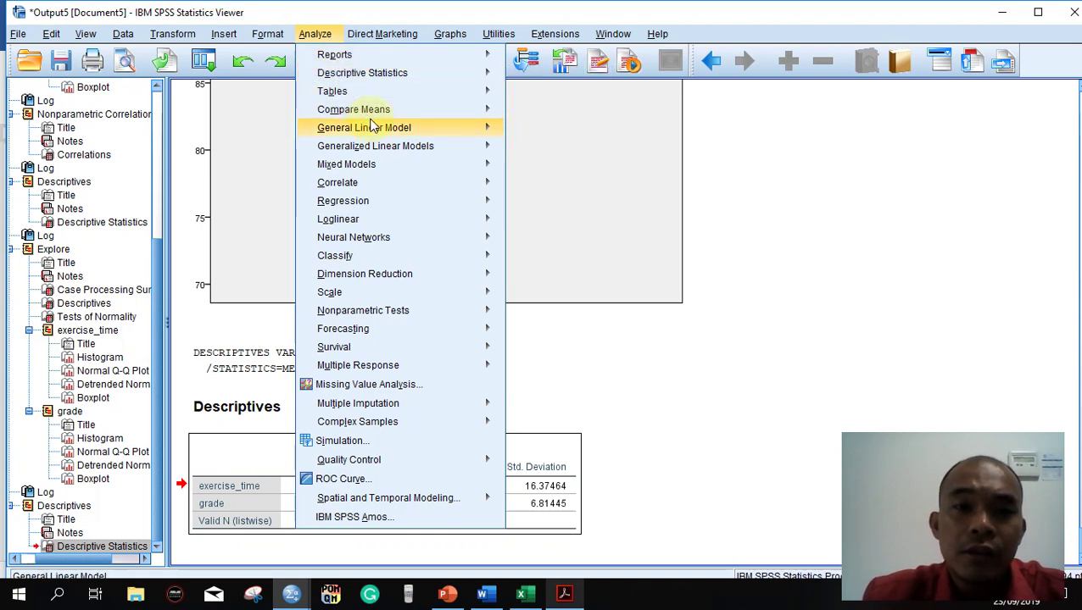
{"action": "mouse_move", "coordinate": [395, 180]}
{"action": "left_click", "coordinate": [529, 188]}
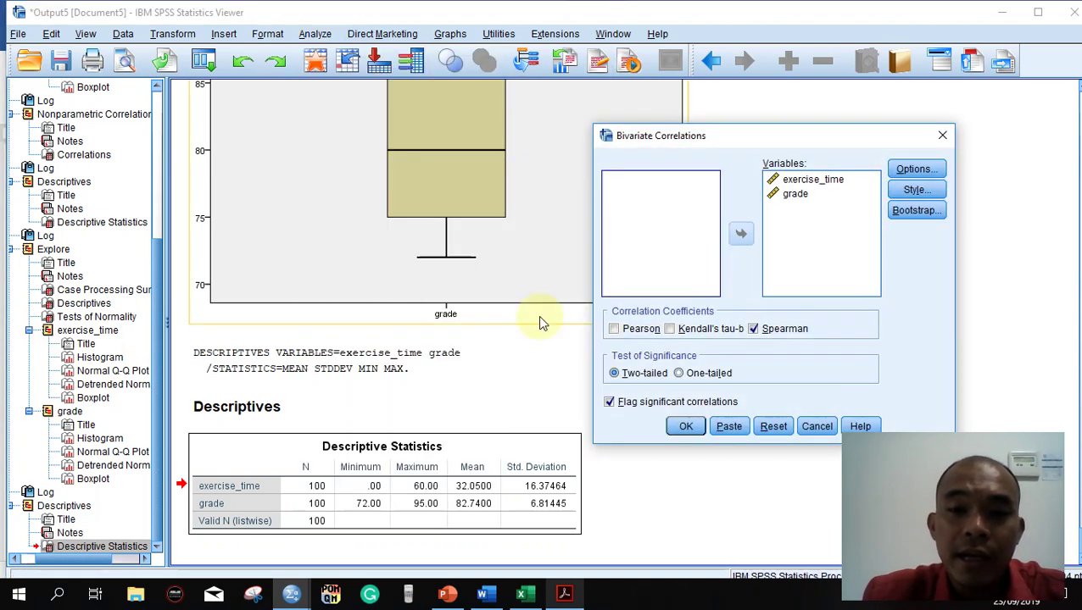
{"action": "left_click", "coordinate": [781, 426]}
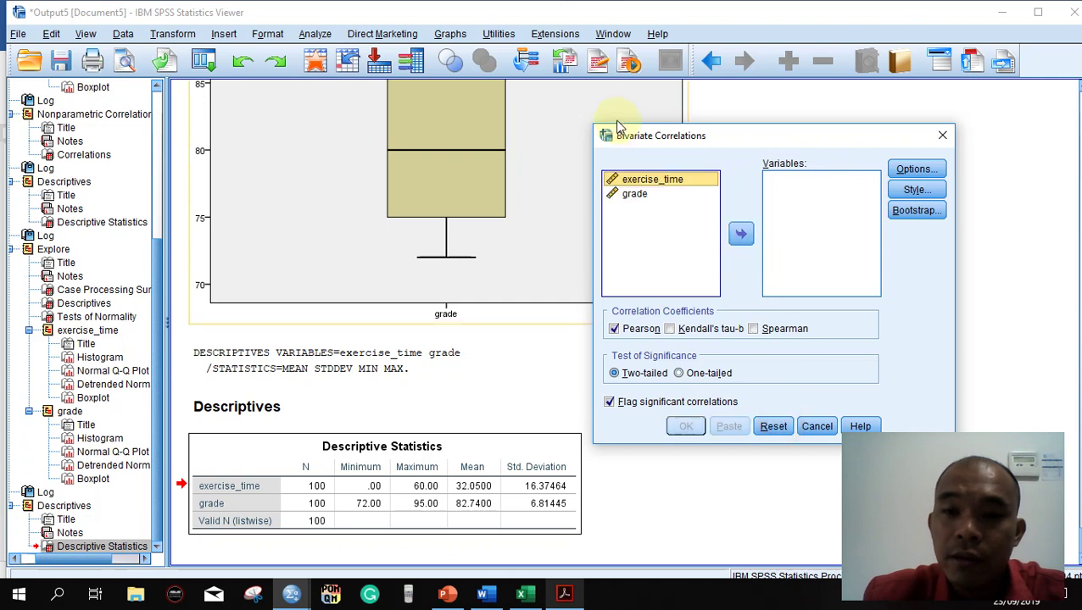
{"action": "left_click_drag", "start_coordinate": [631, 180], "coordinate": [810, 214]}
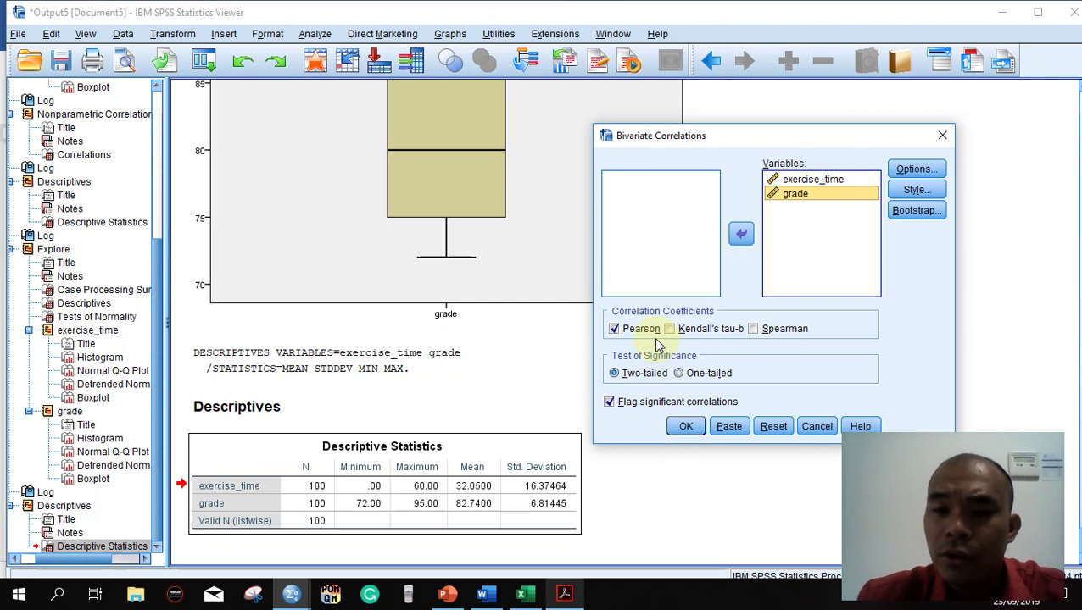
{"action": "left_click", "coordinate": [626, 331]}
{"action": "left_click", "coordinate": [752, 330]}
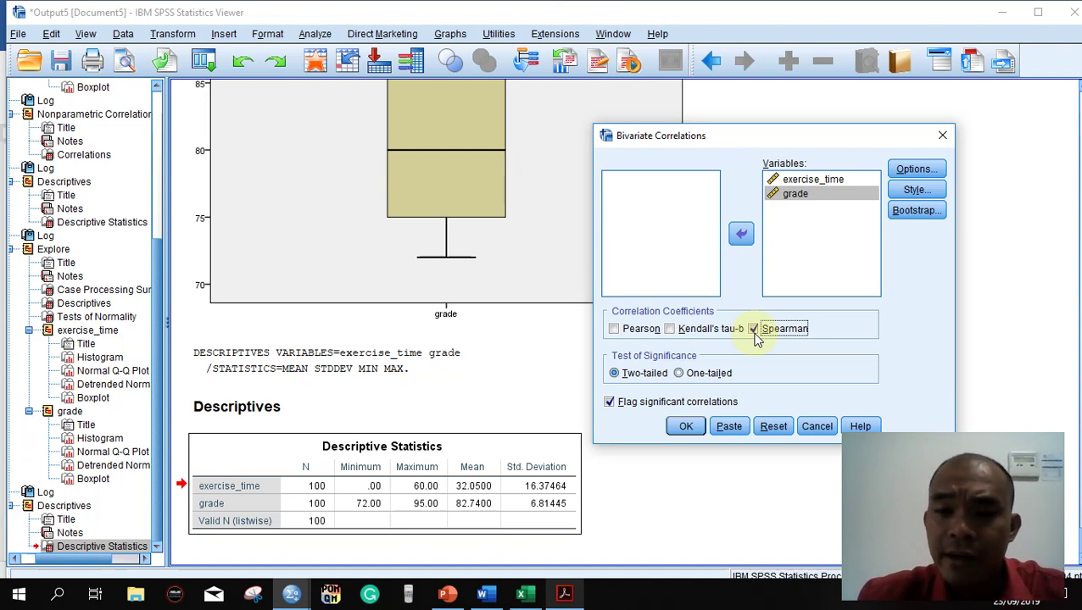
{"action": "left_click", "coordinate": [686, 426]}
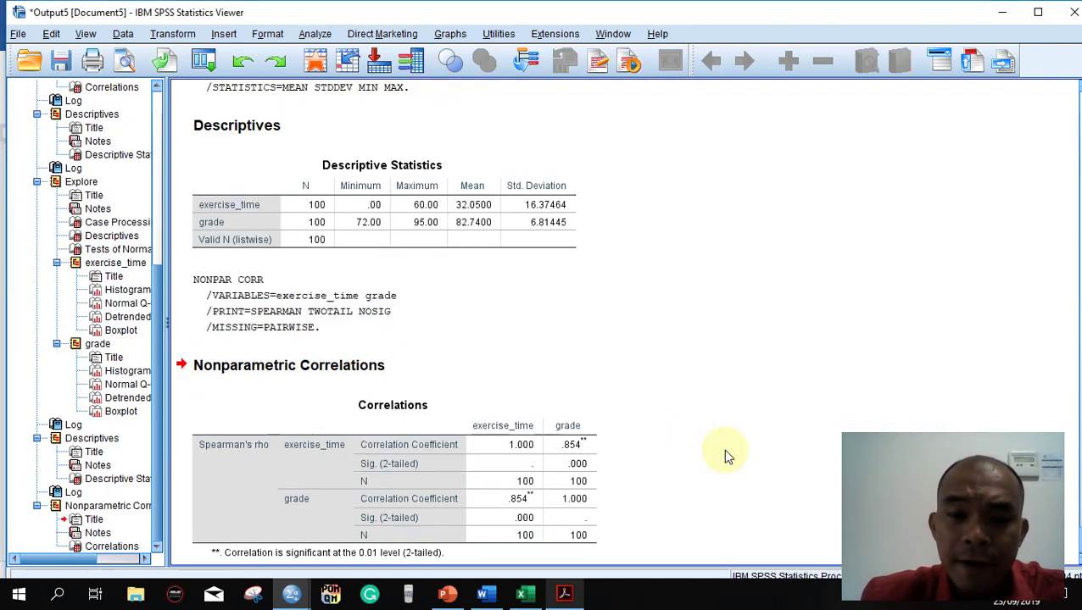
{"action": "left_click", "coordinate": [526, 445]}
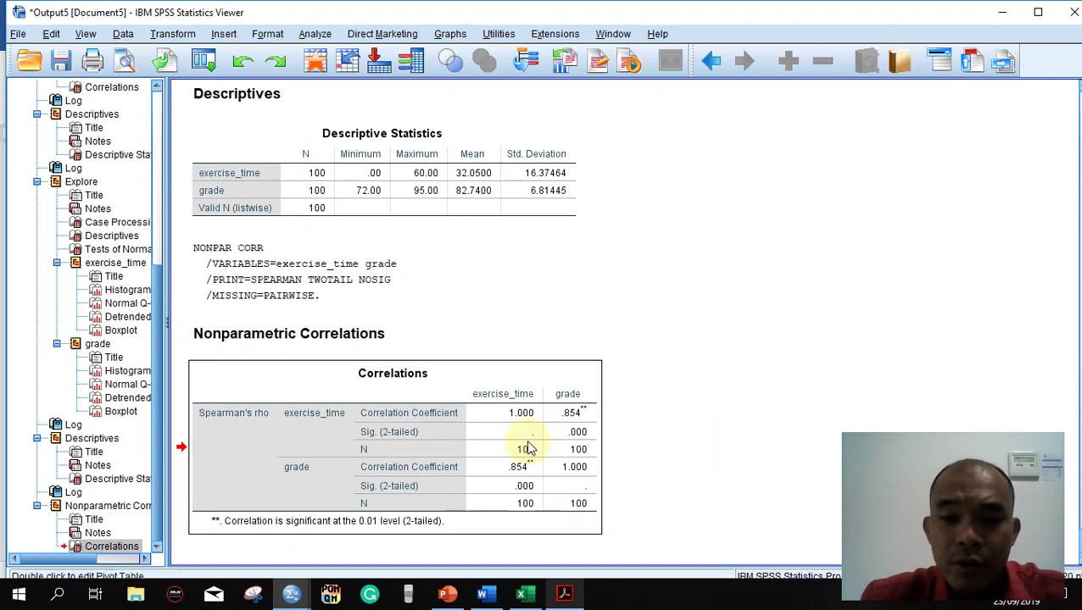
{"action": "key", "text": "alt+Tab"}
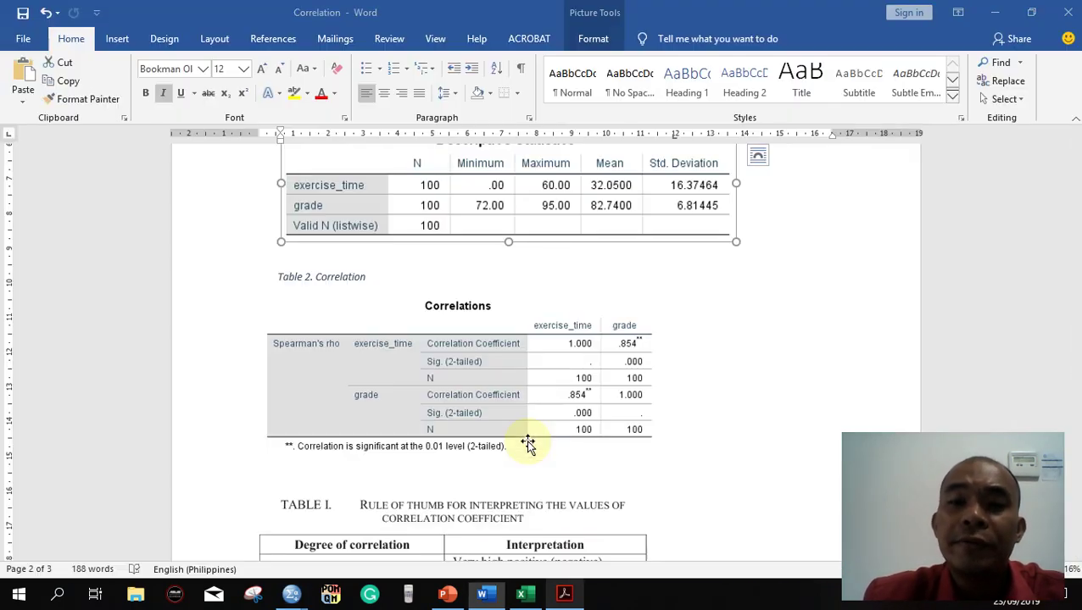
Scroll the Word report to review the Correlations table, then back up to section C. Hypothesis
{"action": "scroll", "coordinate": [715, 389], "scroll_direction": "down", "scroll_amount": 5}
{"action": "scroll", "coordinate": [715, 391], "scroll_direction": "up", "scroll_amount": 3}
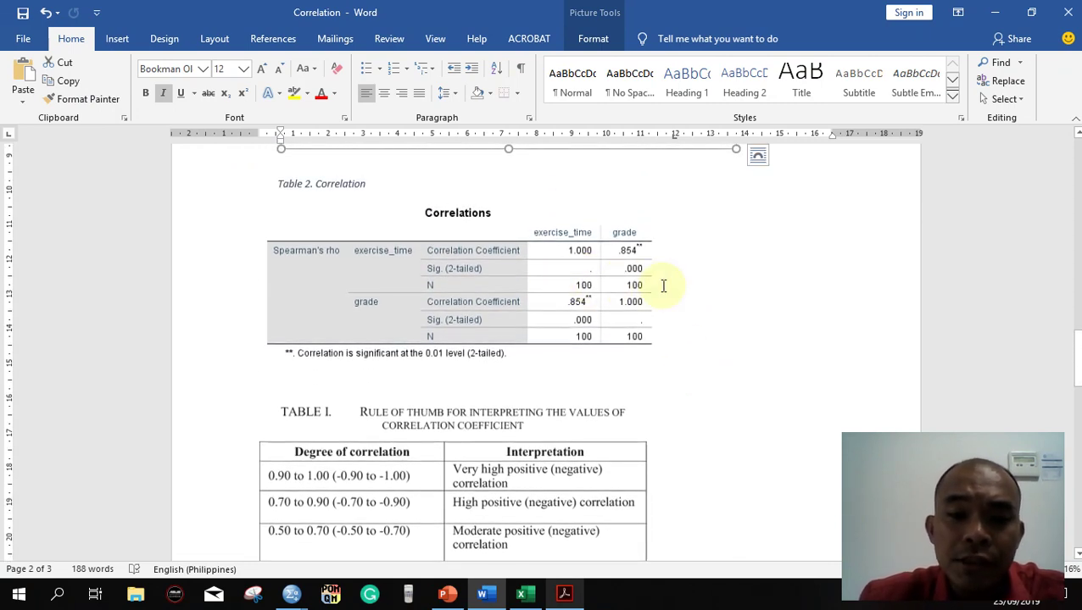
{"action": "scroll", "coordinate": [664, 286], "scroll_direction": "down", "scroll_amount": 1}
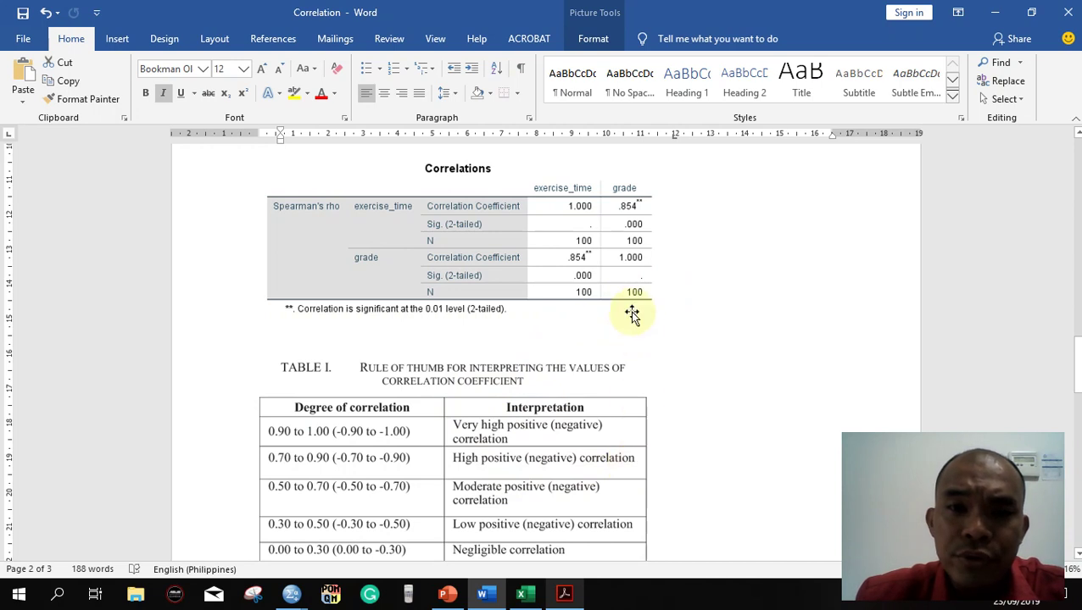
{"action": "scroll", "coordinate": [513, 399], "scroll_direction": "down", "scroll_amount": 1}
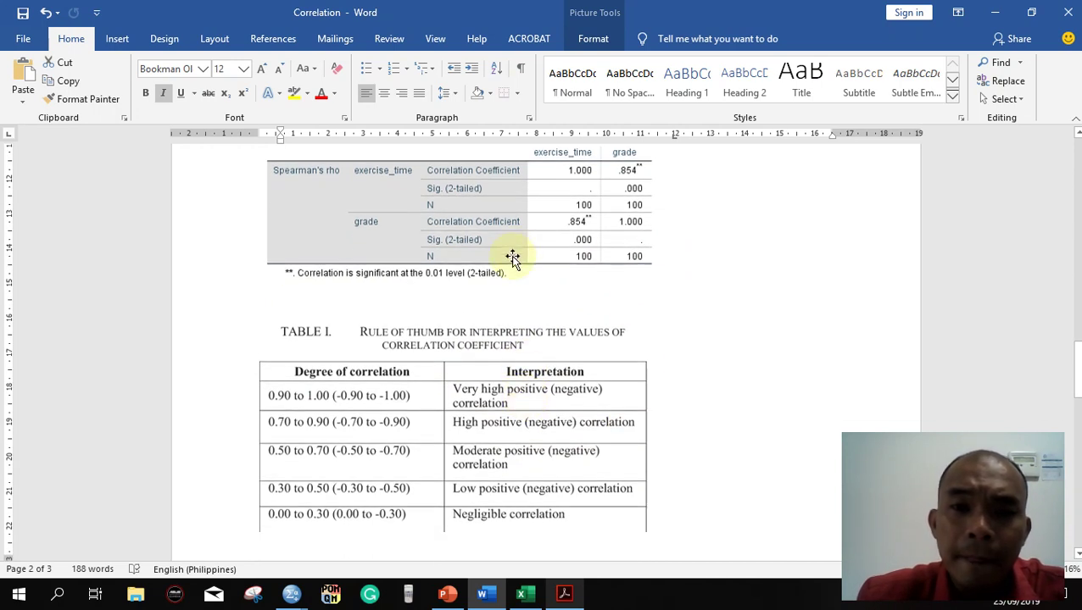
{"action": "scroll", "coordinate": [513, 254], "scroll_direction": "up", "scroll_amount": 1}
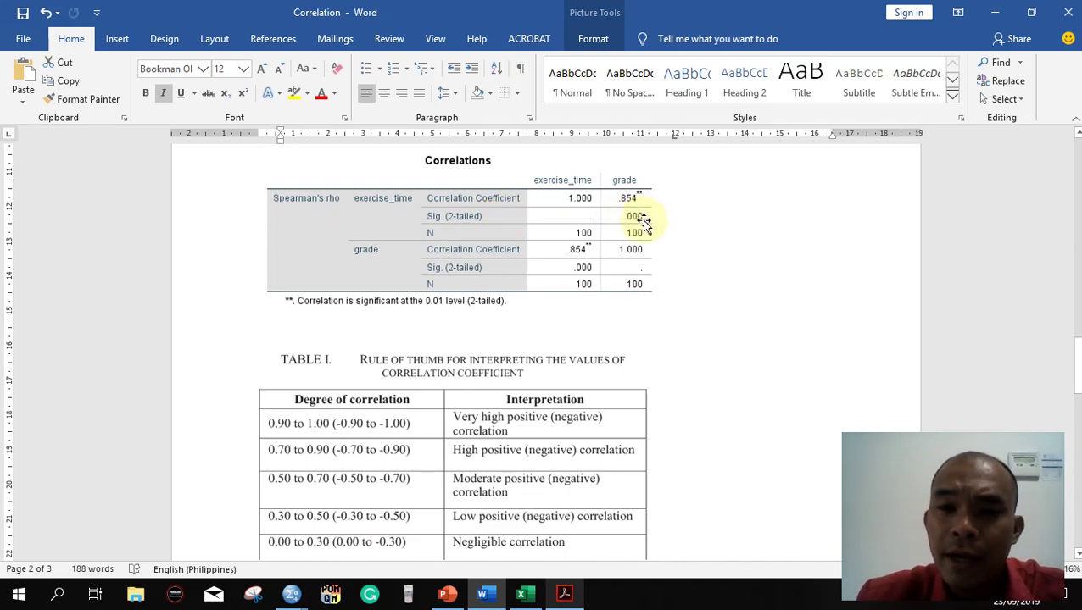
{"action": "scroll", "coordinate": [644, 222], "scroll_direction": "up", "scroll_amount": 15}
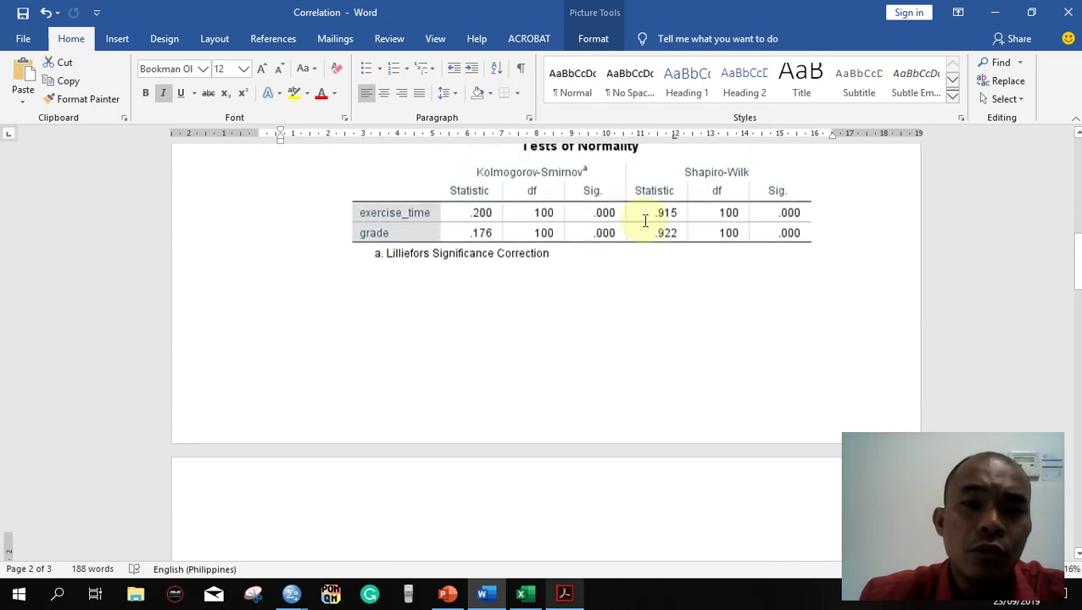
{"action": "scroll", "coordinate": [645, 220], "scroll_direction": "up", "scroll_amount": 3}
{"action": "scroll", "coordinate": [585, 225], "scroll_direction": "down", "scroll_amount": 1}
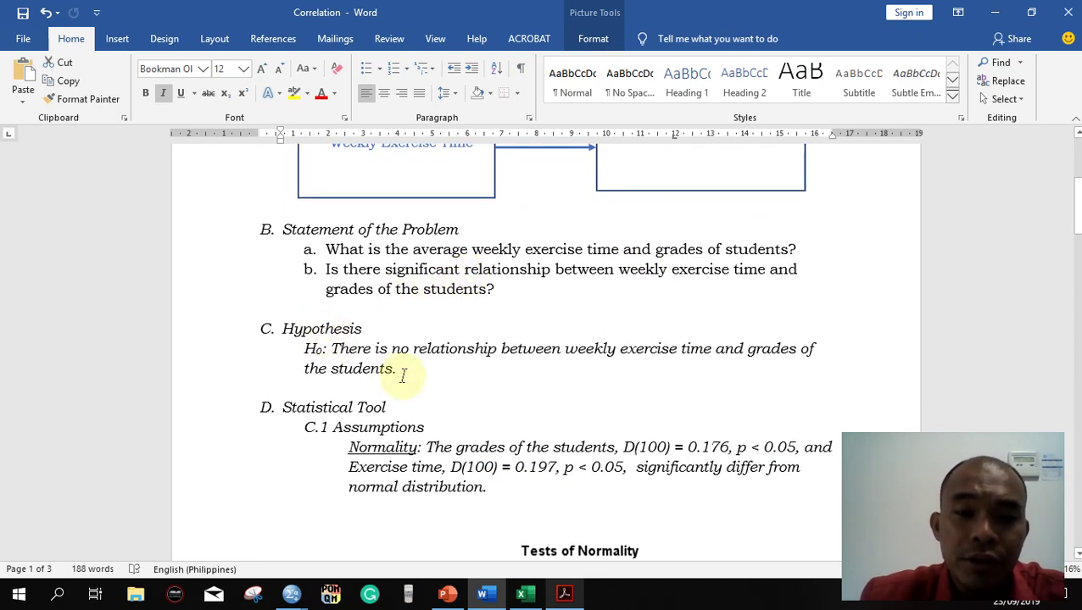
Add the word 'Reject' in red font right after the null hypothesis sentence
{"action": "left_click", "coordinate": [411, 377]}
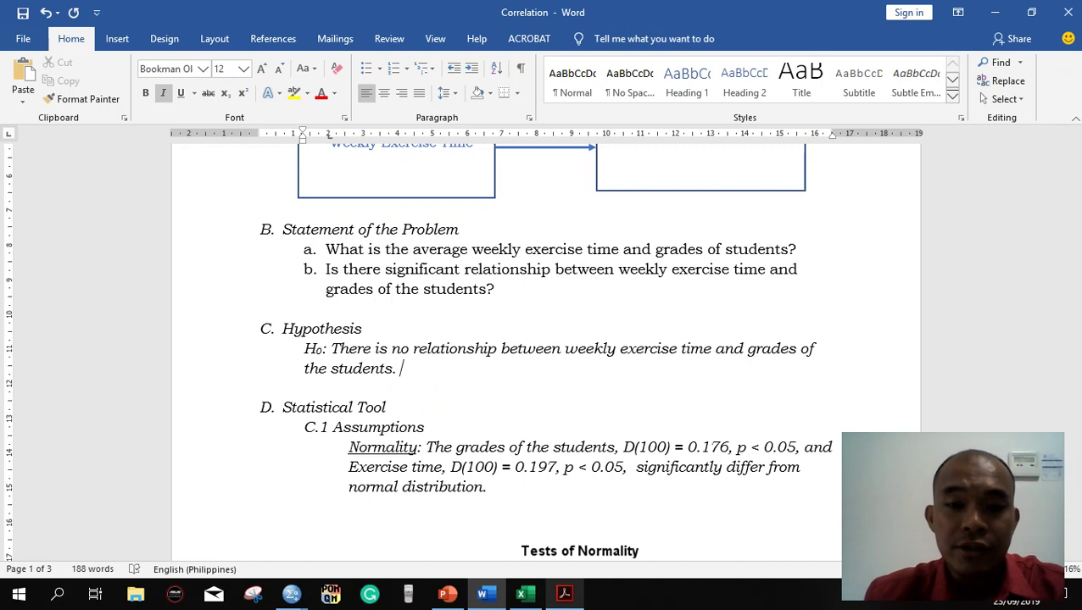
{"action": "type", "text": "REje"}
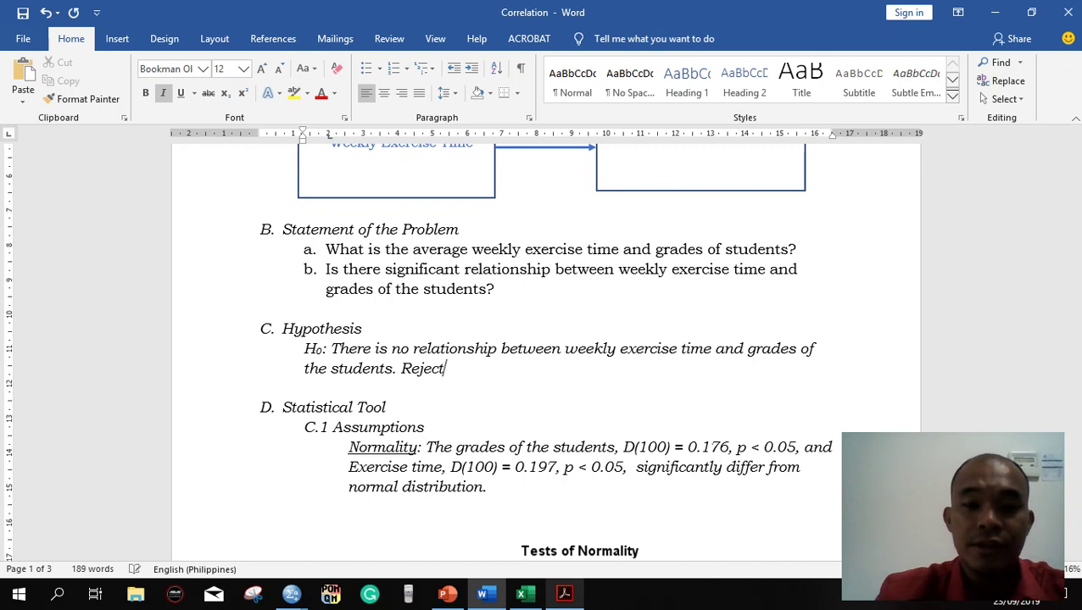
{"action": "left_click_drag", "start_coordinate": [444, 370], "coordinate": [398, 366]}
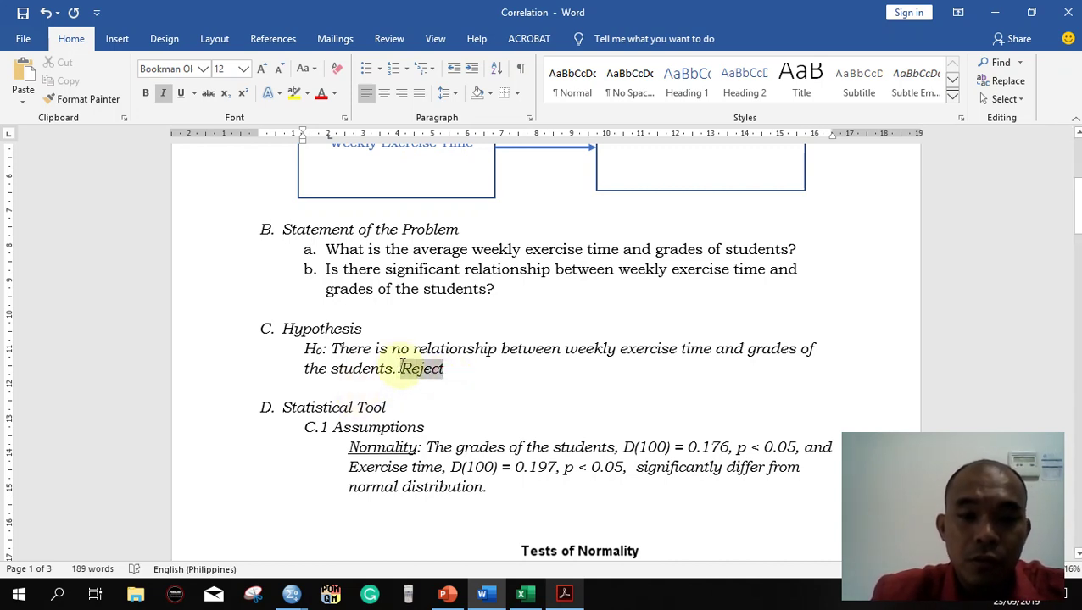
{"action": "left_click", "coordinate": [321, 94]}
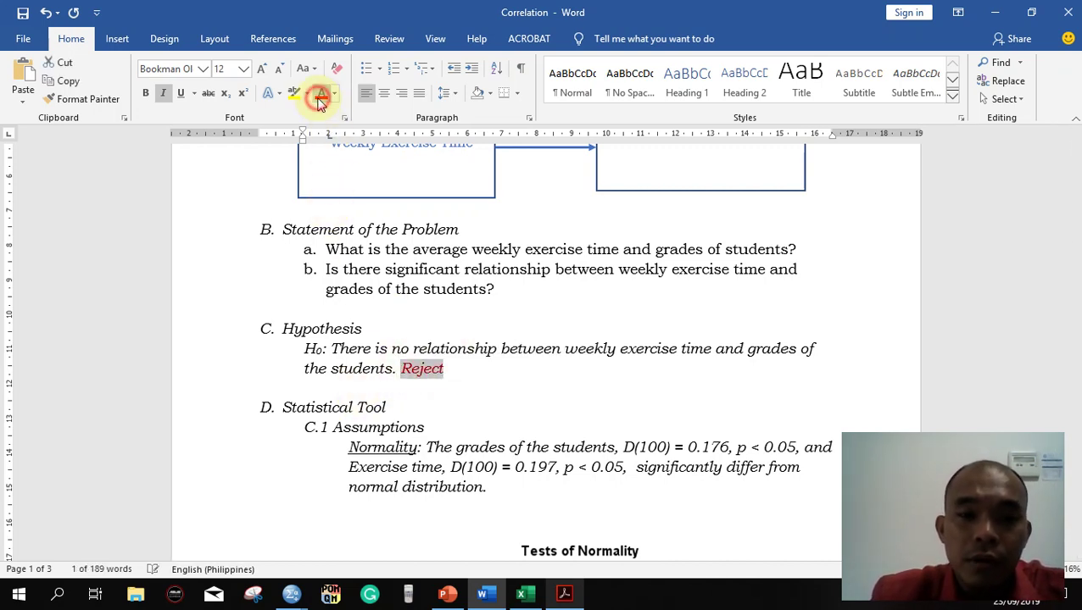
{"action": "left_click", "coordinate": [475, 395]}
{"action": "scroll", "coordinate": [477, 397], "scroll_direction": "down", "scroll_amount": 12}
Scroll past the Tests of Normality, Table 1, Table 2 and rule-of-thumb tables to section F. Conclusion
{"action": "scroll", "coordinate": [481, 397], "scroll_direction": "down", "scroll_amount": 7}
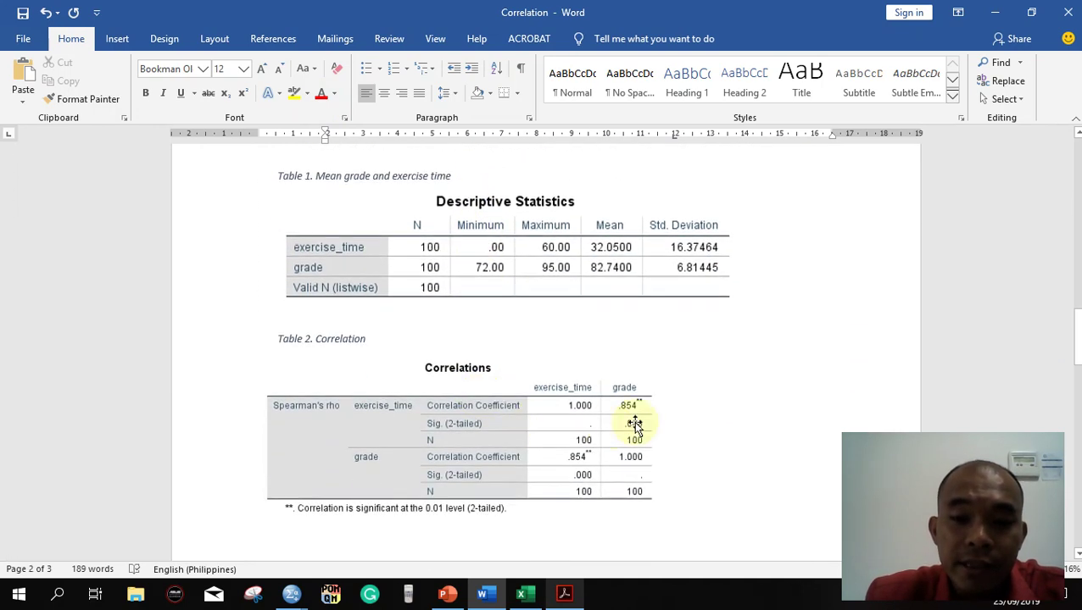
{"action": "scroll", "coordinate": [642, 423], "scroll_direction": "up", "scroll_amount": 15}
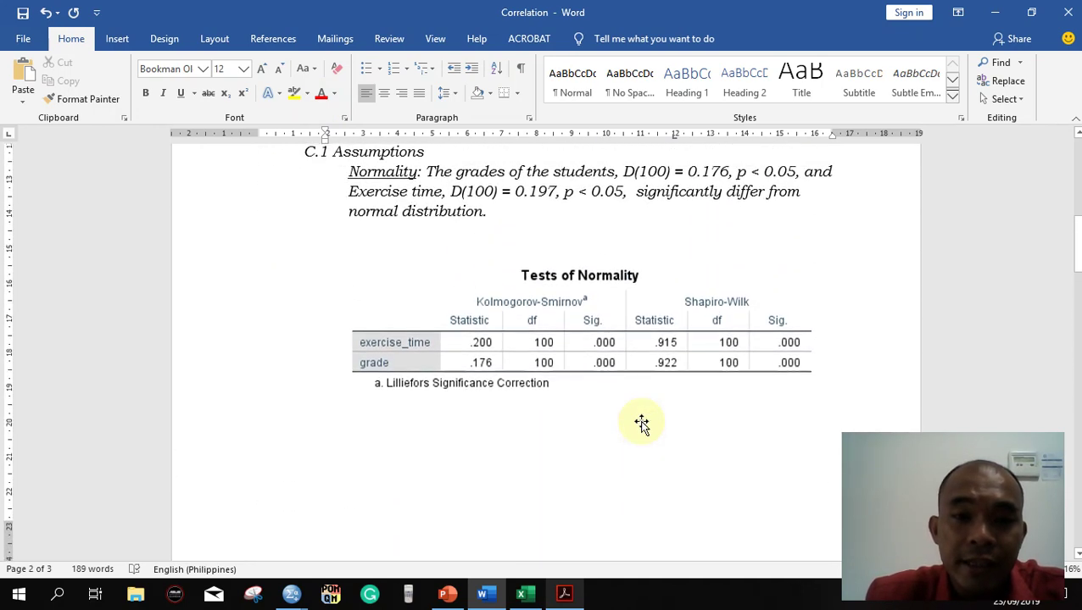
{"action": "scroll", "coordinate": [642, 416], "scroll_direction": "up", "scroll_amount": 1}
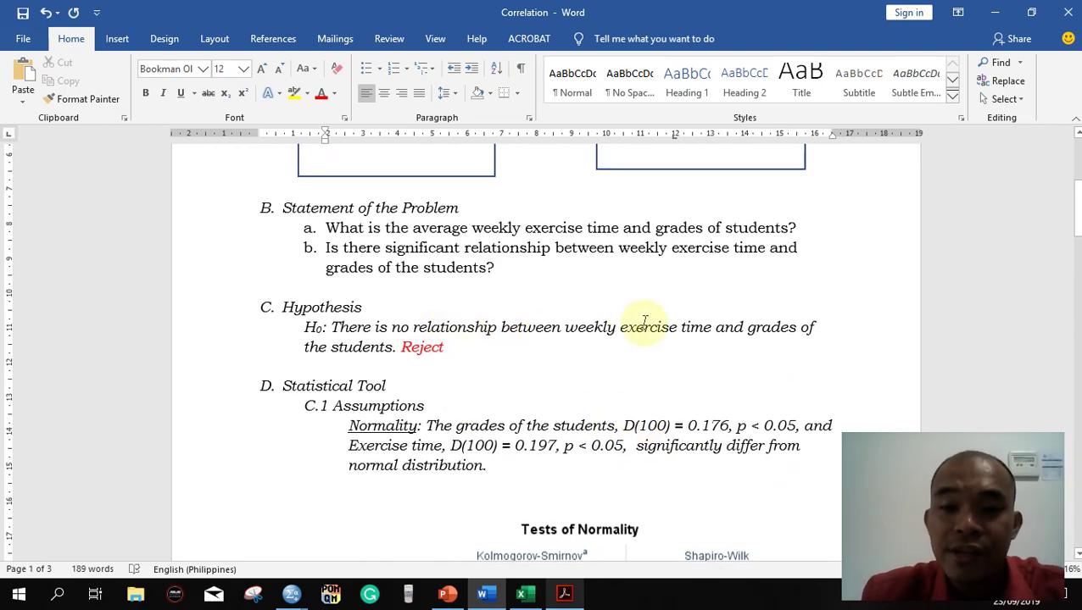
{"action": "scroll", "coordinate": [566, 347], "scroll_direction": "down", "scroll_amount": 4}
{"action": "scroll", "coordinate": [567, 349], "scroll_direction": "down", "scroll_amount": 8}
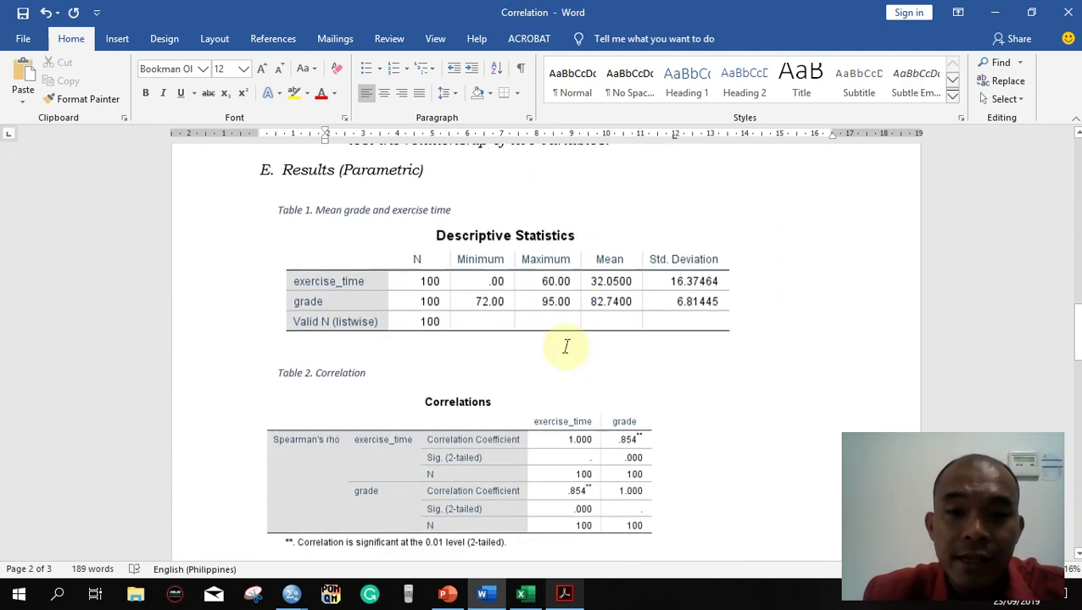
{"action": "scroll", "coordinate": [566, 345], "scroll_direction": "up", "scroll_amount": 1}
{"action": "scroll", "coordinate": [566, 348], "scroll_direction": "down", "scroll_amount": 2}
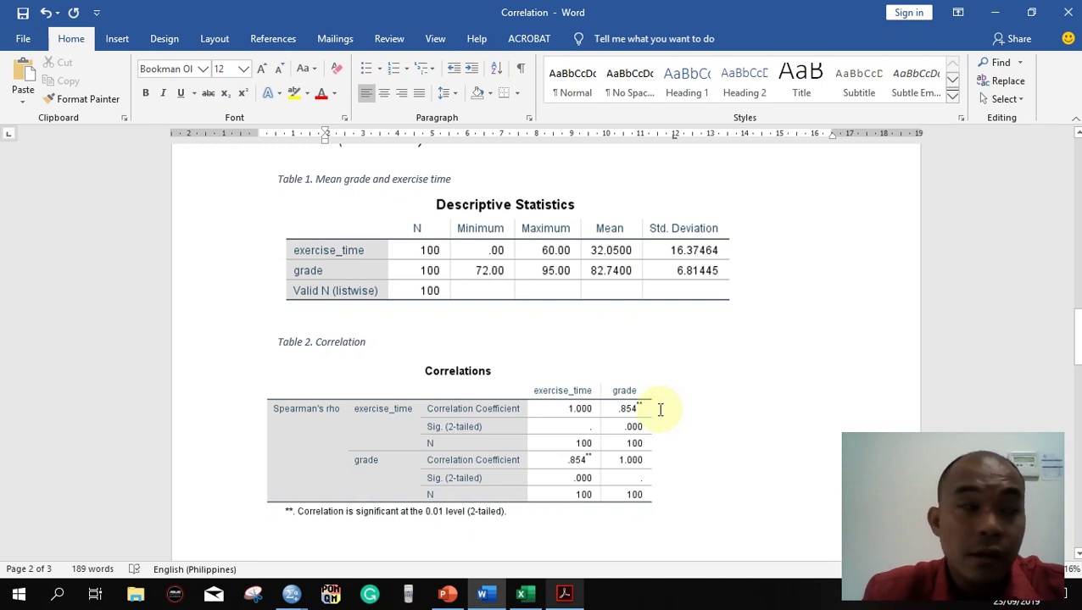
{"action": "scroll", "coordinate": [661, 409], "scroll_direction": "down", "scroll_amount": 5}
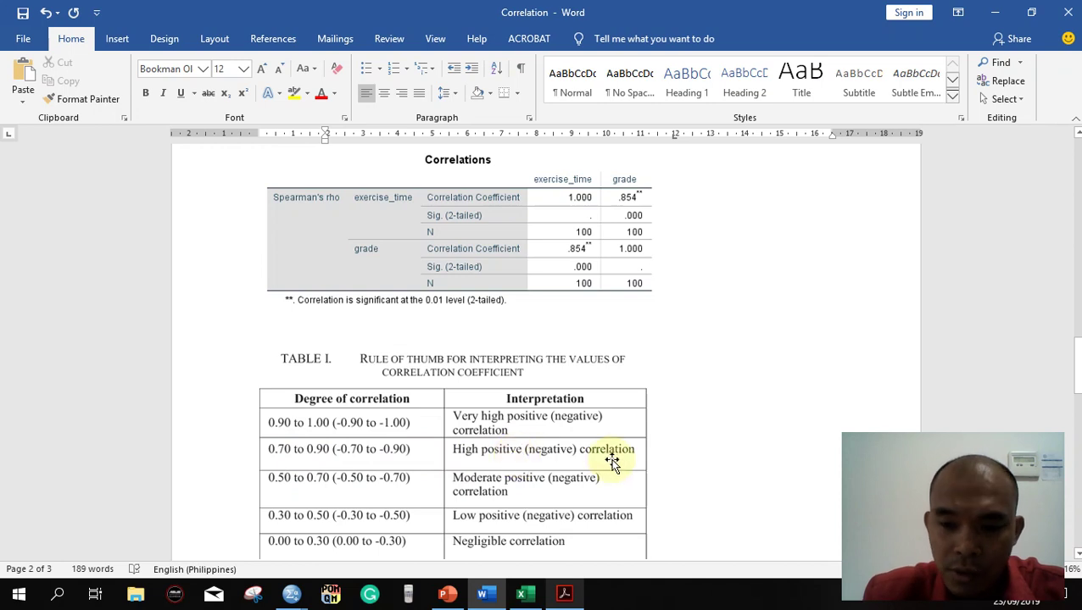
{"action": "scroll", "coordinate": [612, 463], "scroll_direction": "down", "scroll_amount": 6}
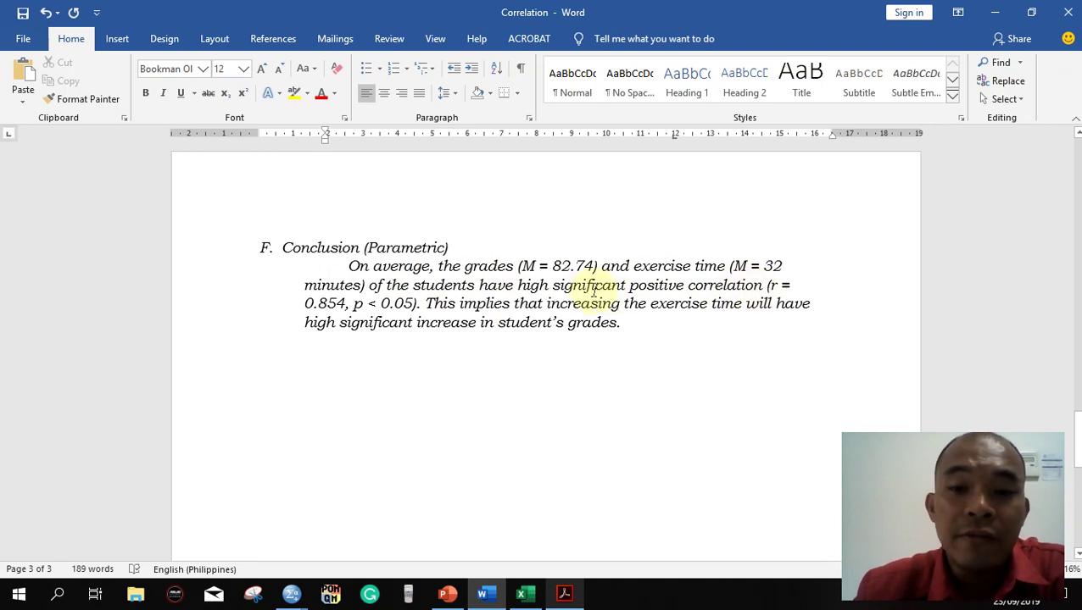
{"action": "left_click", "coordinate": [327, 303]}
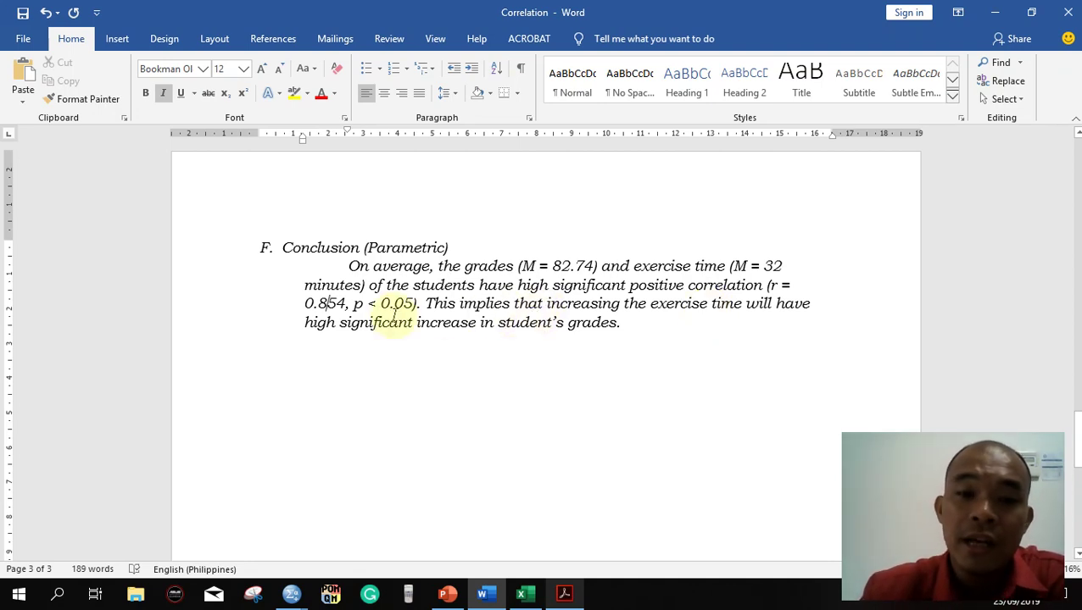
{"action": "left_click", "coordinate": [341, 304]}
{"action": "double_click", "coordinate": [340, 304]}
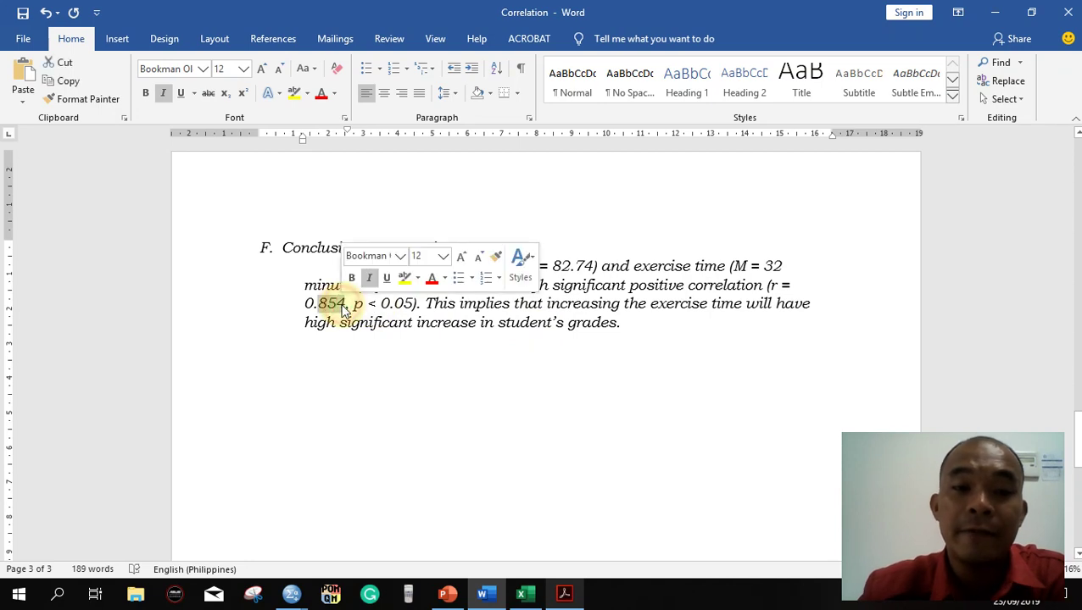